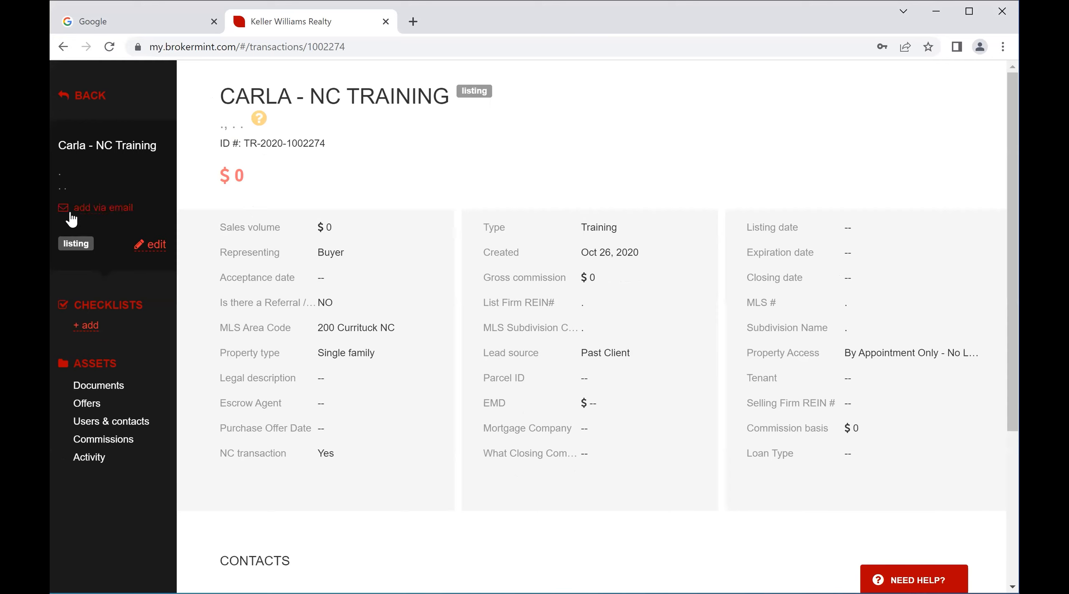
View the transaction's document e-mail address and its unsorted documents
left_click(125, 207)
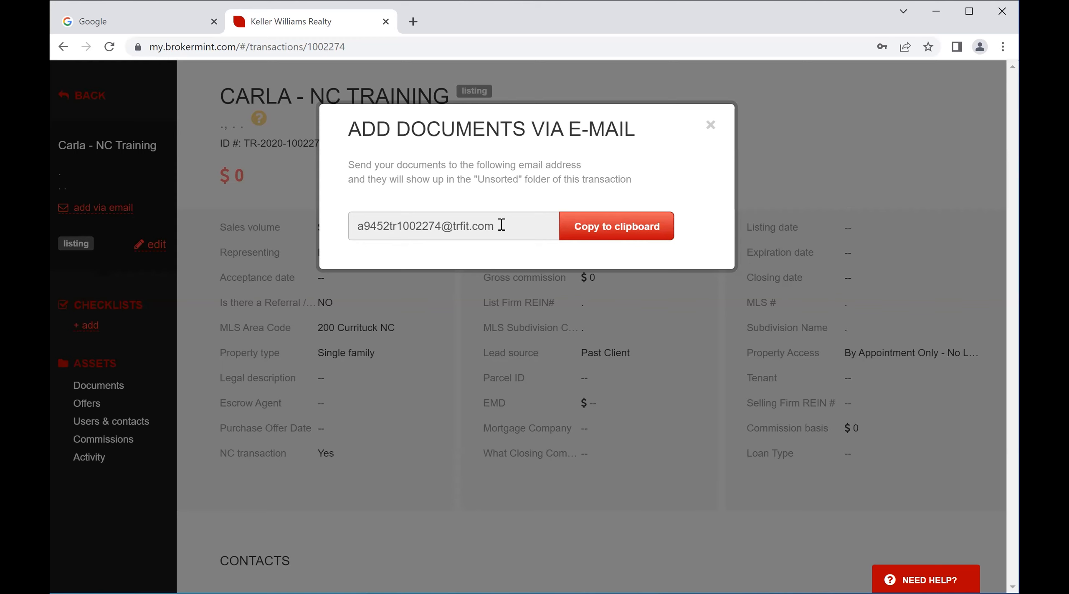
left_click(712, 125)
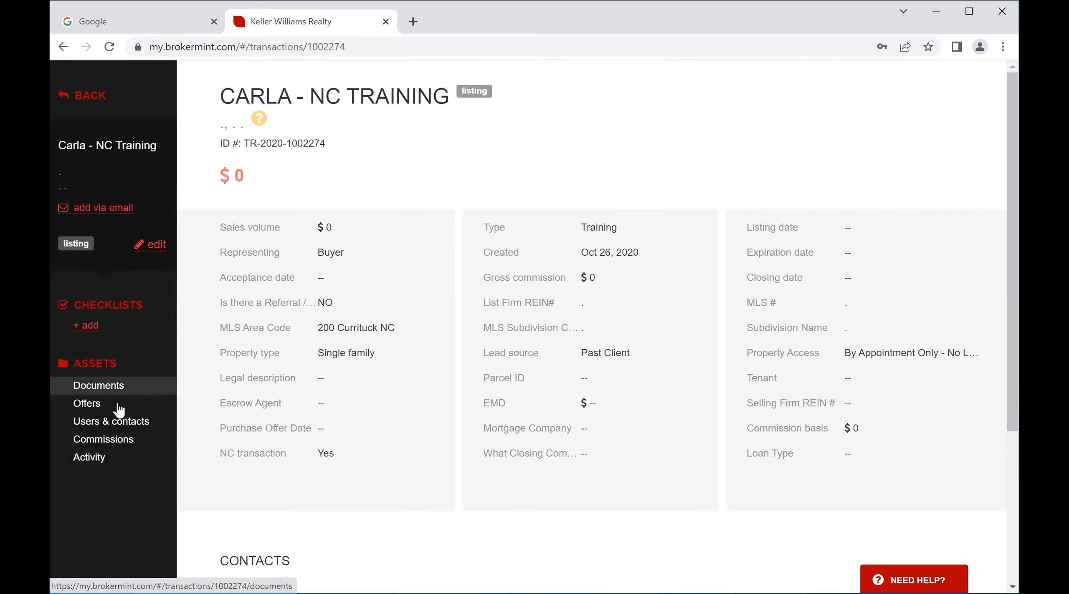
left_click(99, 386)
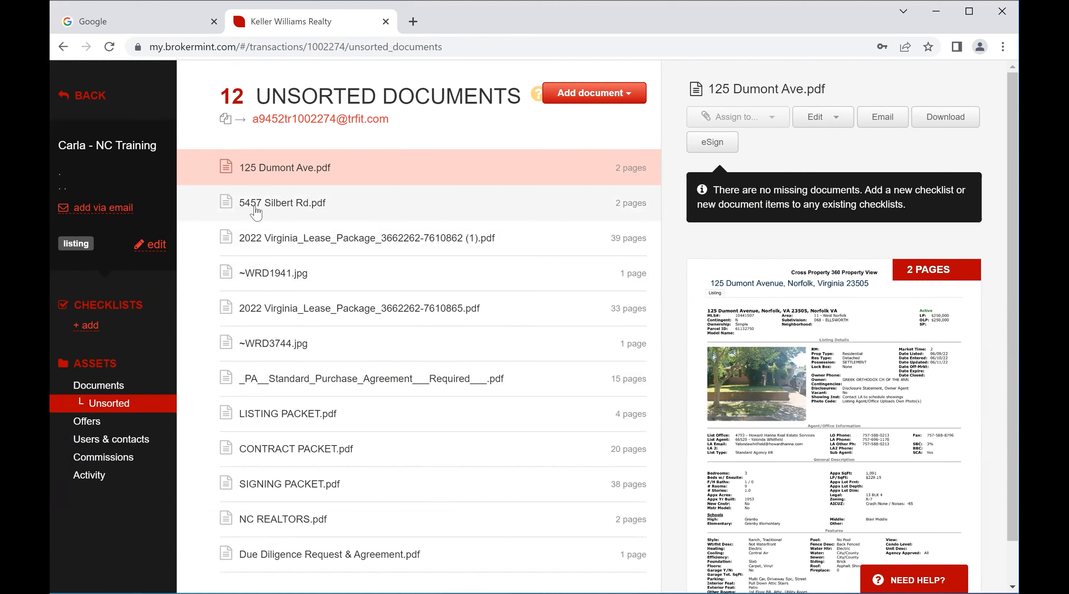
left_click(103, 207)
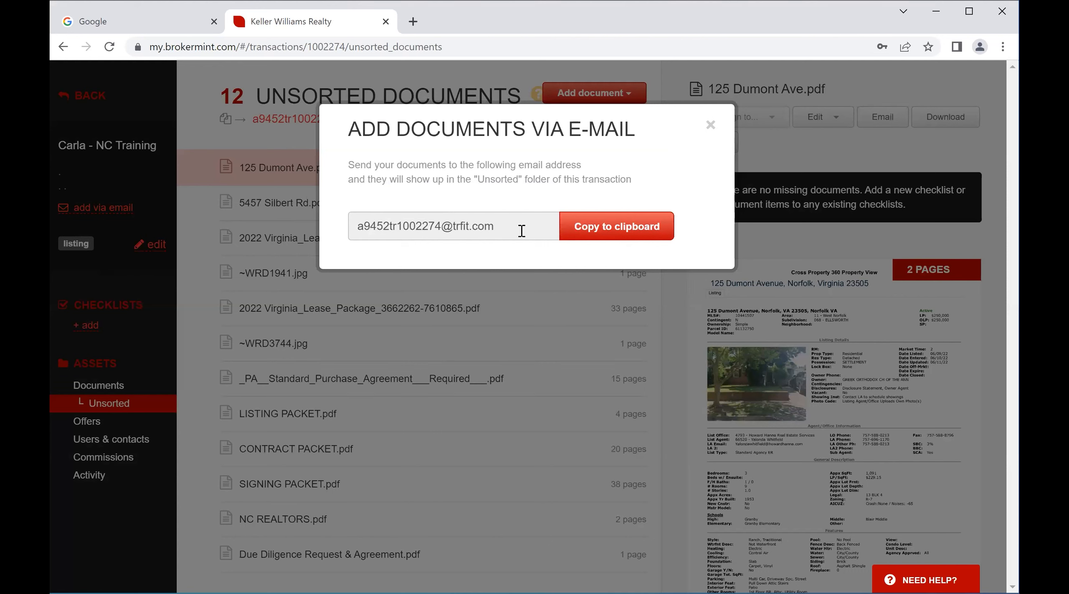
left_click(710, 125)
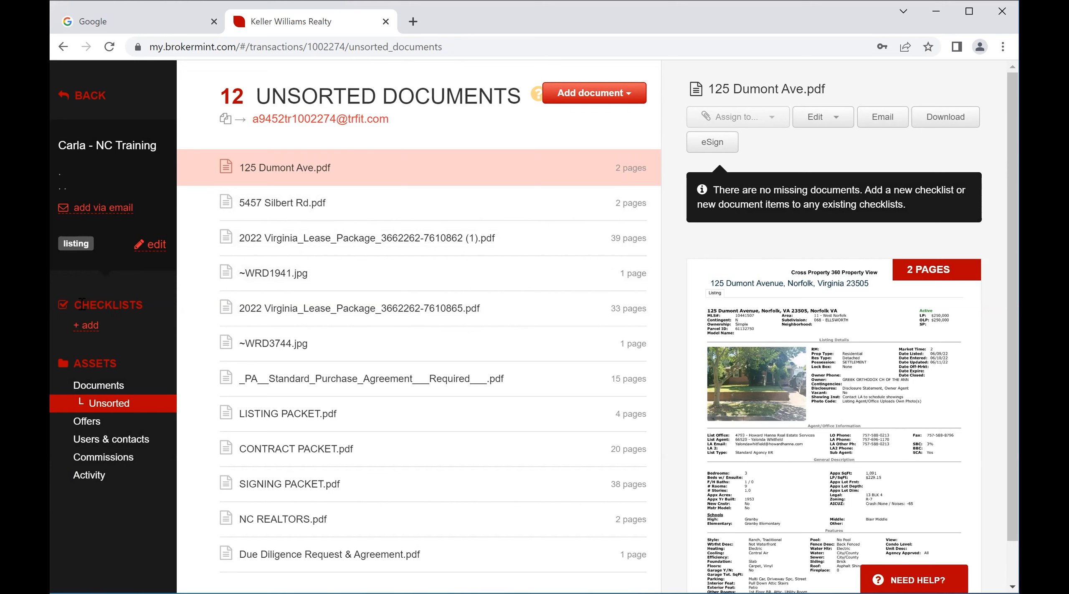
Add a checklist from the *Buyer Consultation - Represented template, choosing the front desk admin contact as Agent
left_click(93, 328)
left_click(476, 92)
left_click(524, 122)
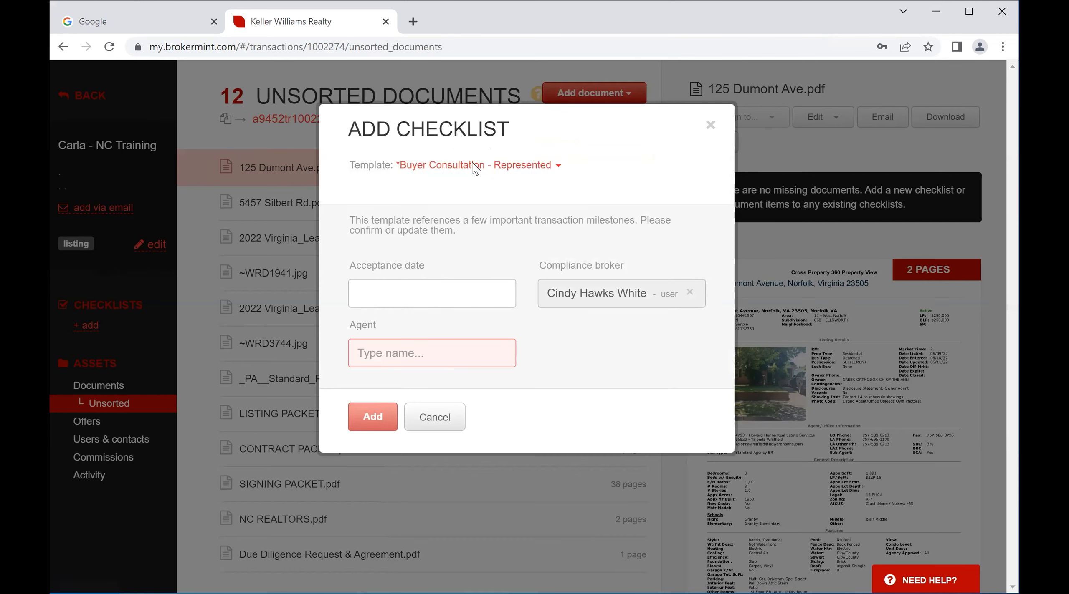
left_click(382, 355)
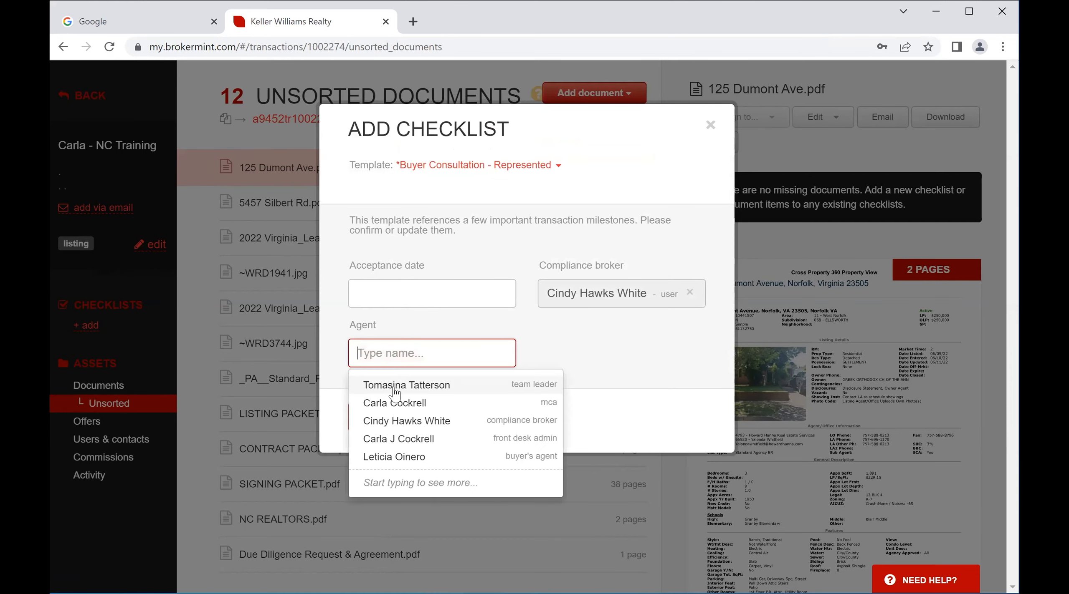
left_click(398, 439)
left_click(388, 418)
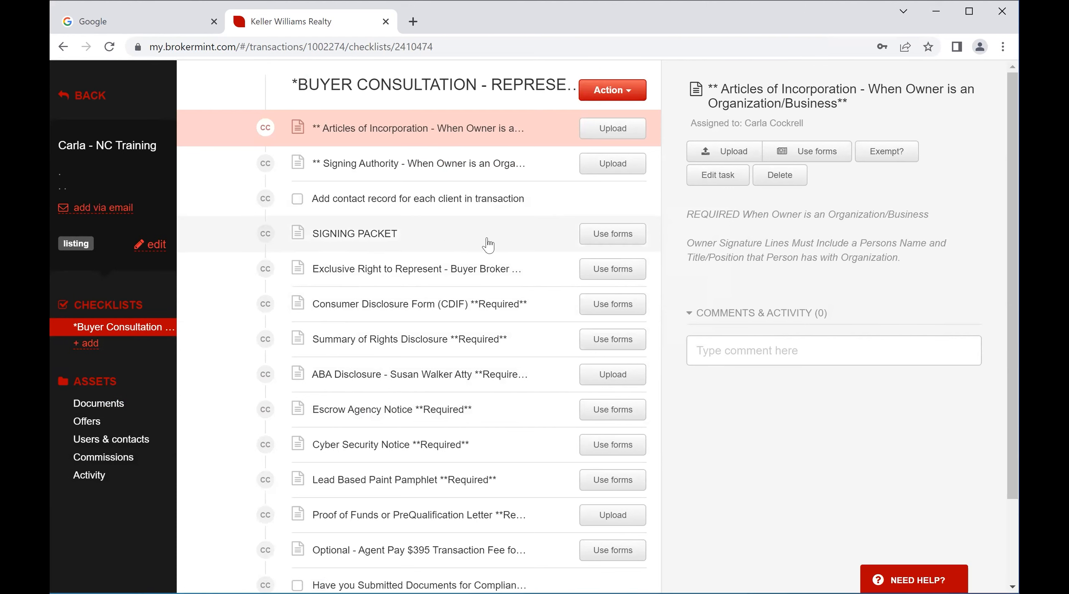
Accept the listed forms for the SIGNING PACKET and view the buyer's agent contact record without changing it
left_click(612, 234)
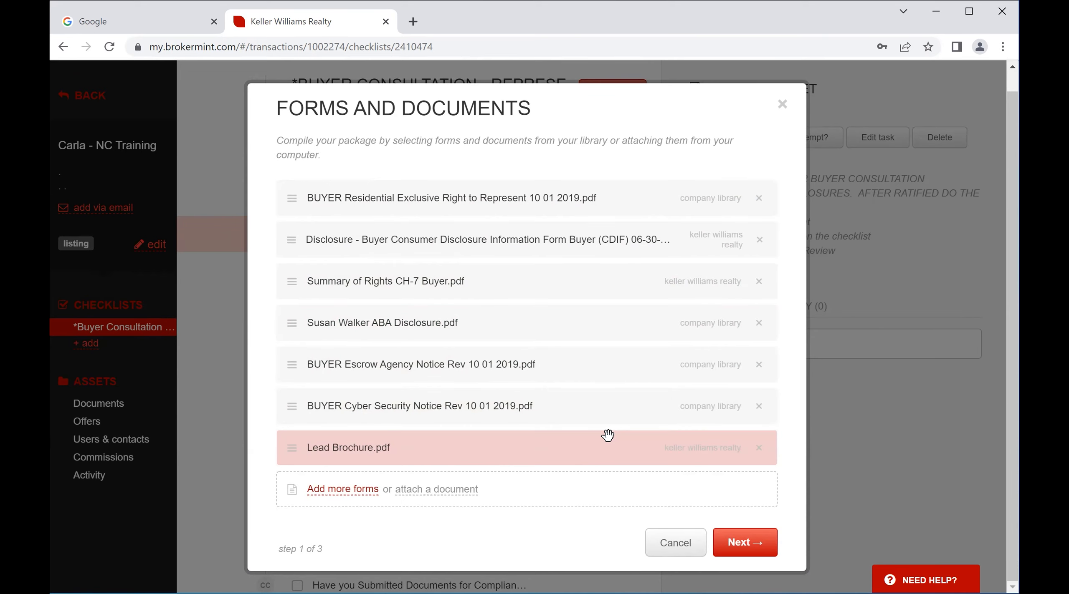
left_click(737, 551)
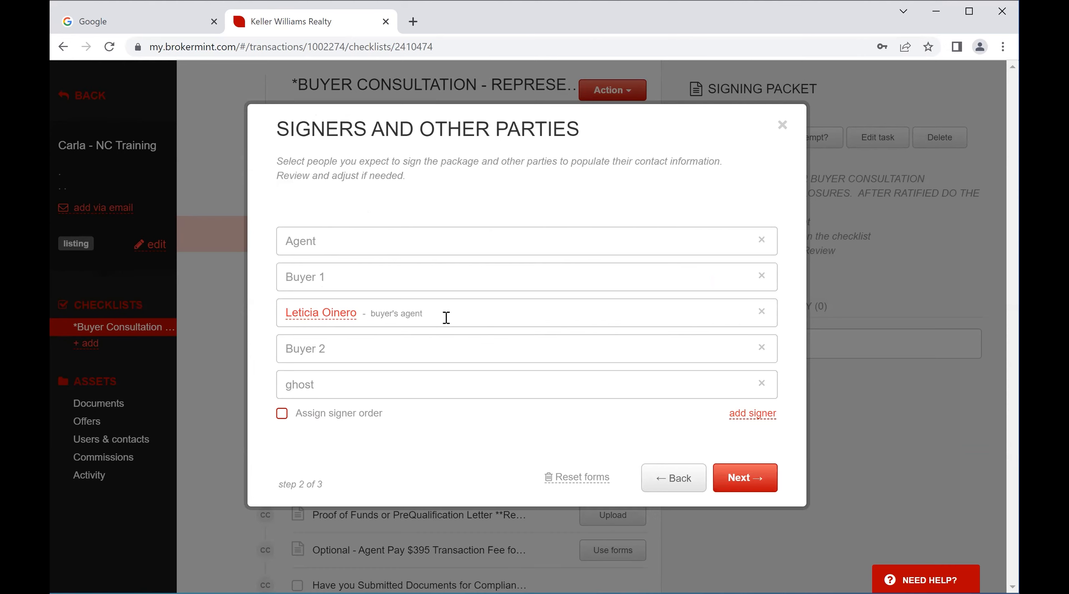
left_click(312, 316)
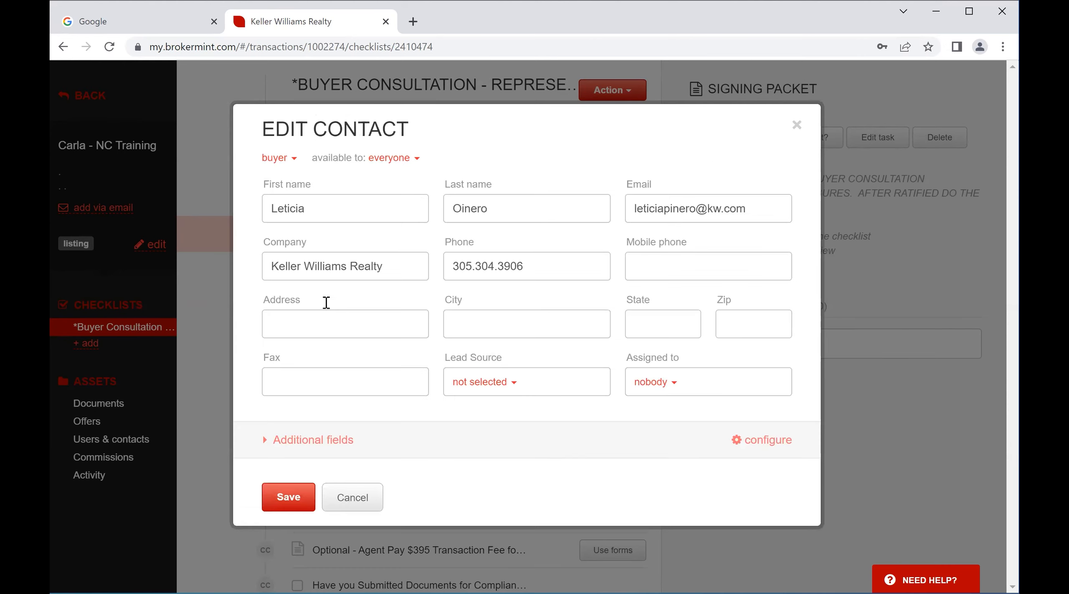
left_click(351, 498)
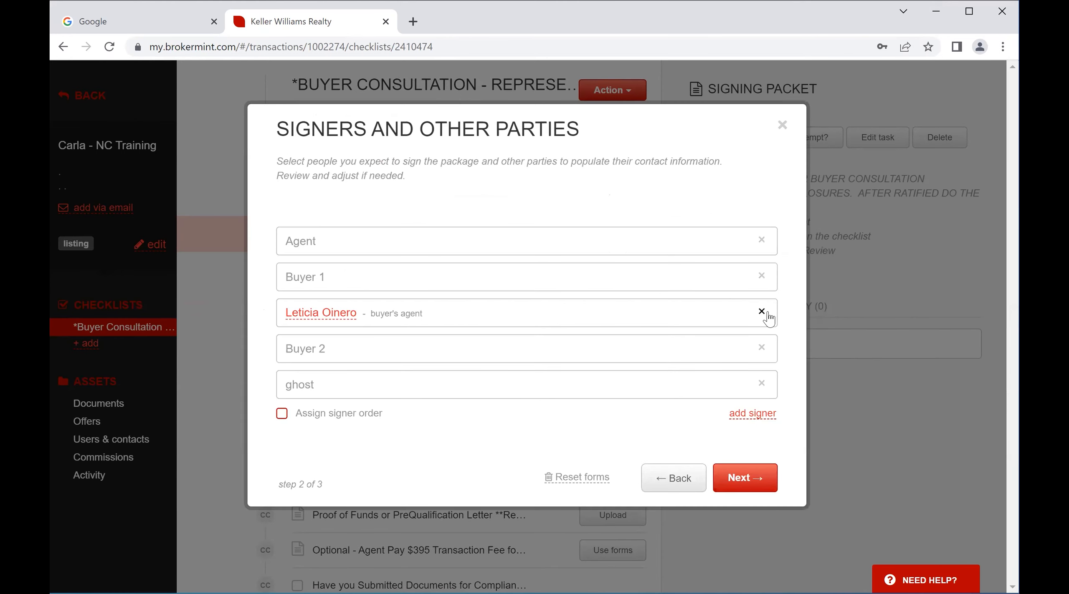
Replace the signing packet's buyer's agent with the front desk admin contact
left_click(762, 313)
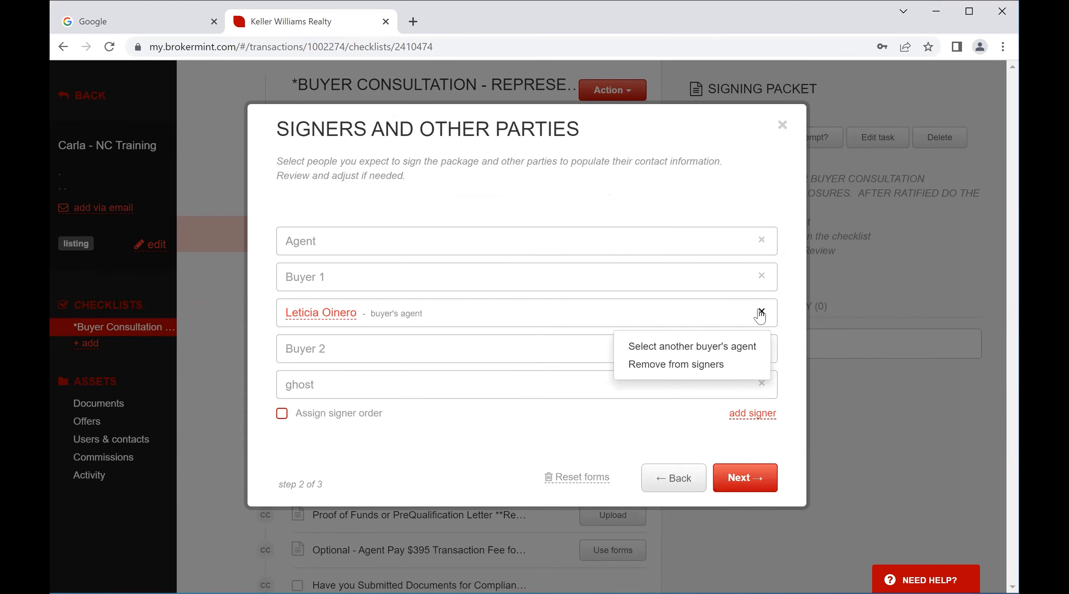
left_click(692, 348)
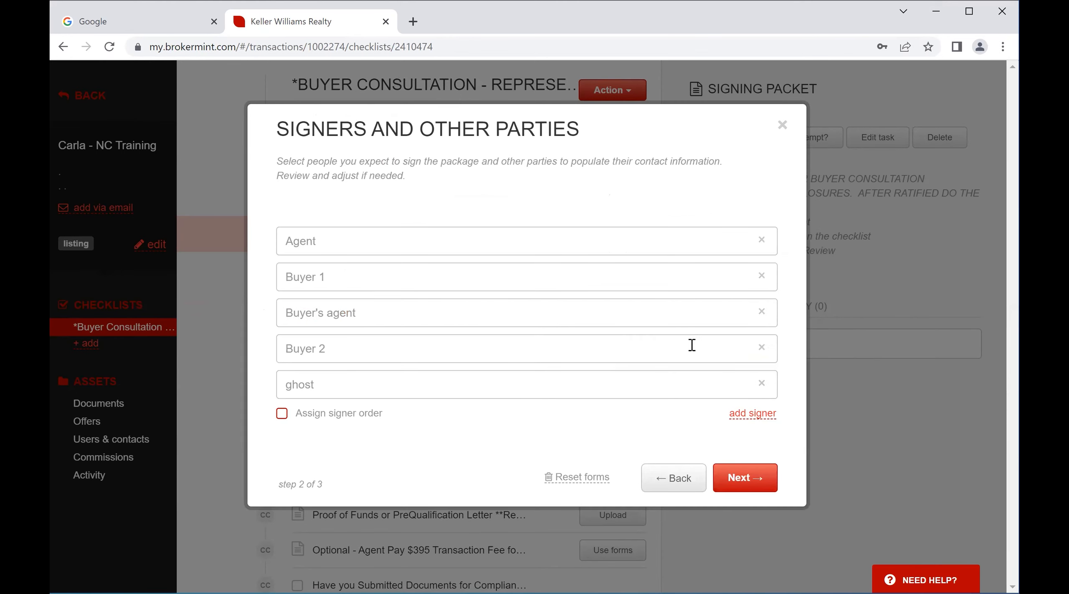
left_click(439, 314)
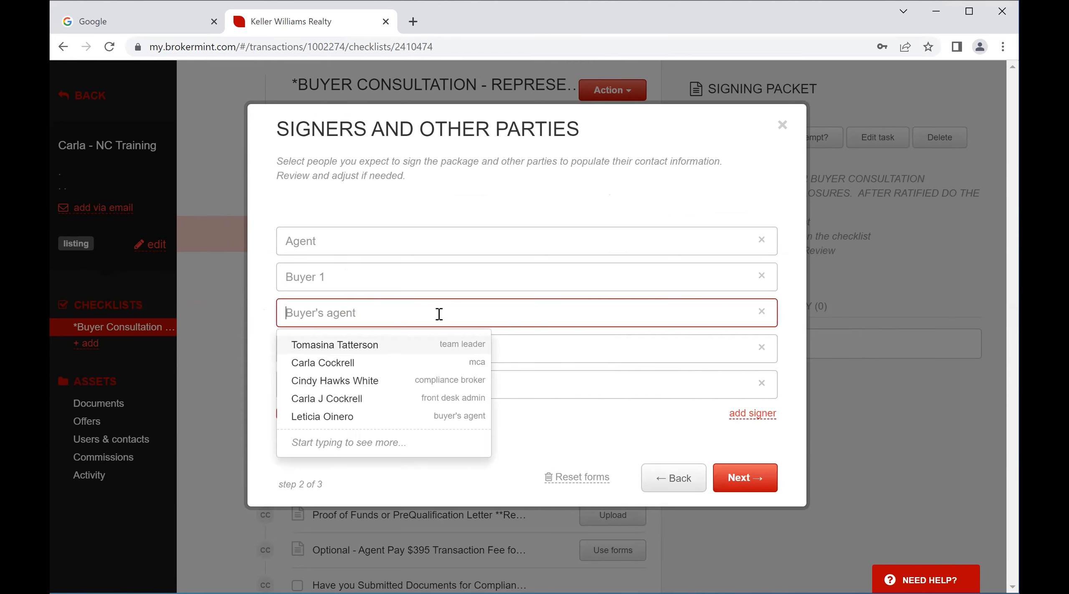
left_click(334, 400)
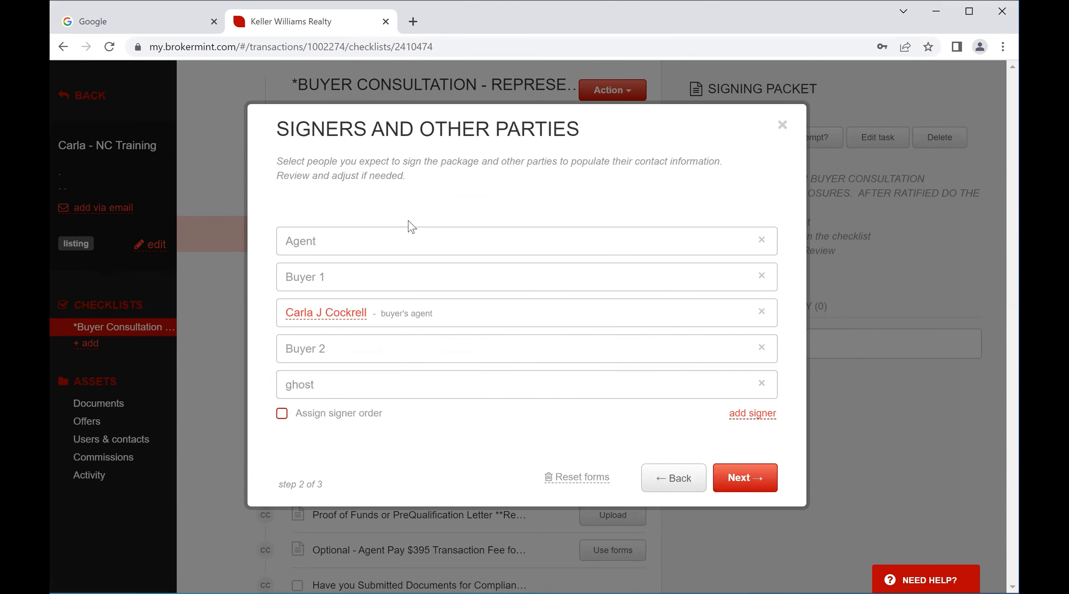
Remove the Agent signer from the signing packet and enter the buyer's name for Buyer 1
left_click(761, 240)
left_click(417, 242)
type("betty buyer")
Delete the unused Buyer 2 and ghost signers with their fields and enable the assigned signer order
left_click(762, 311)
left_click(762, 311)
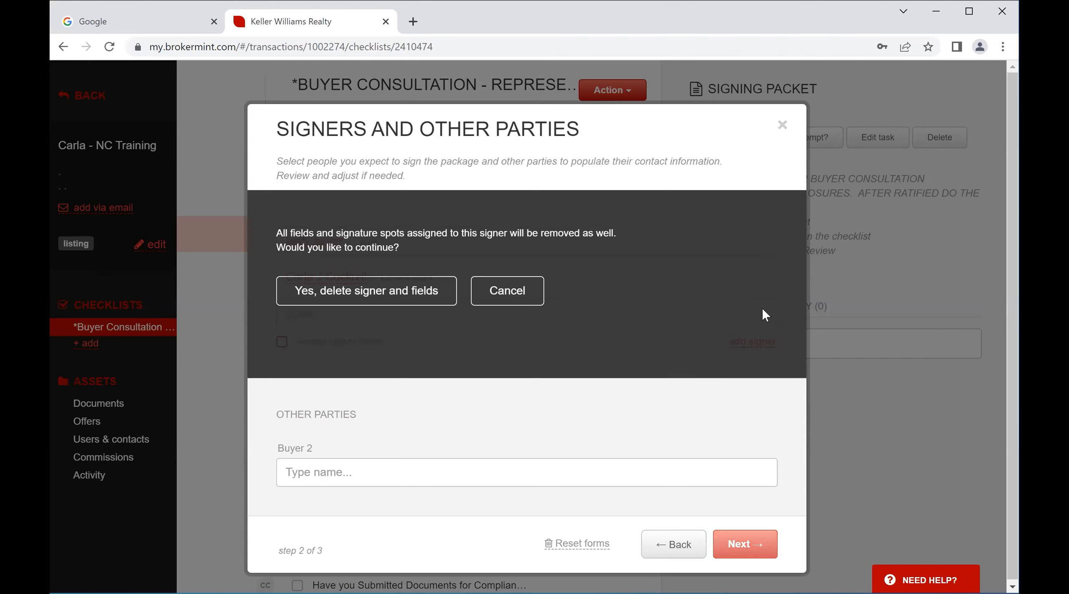
left_click(428, 290)
left_click(282, 306)
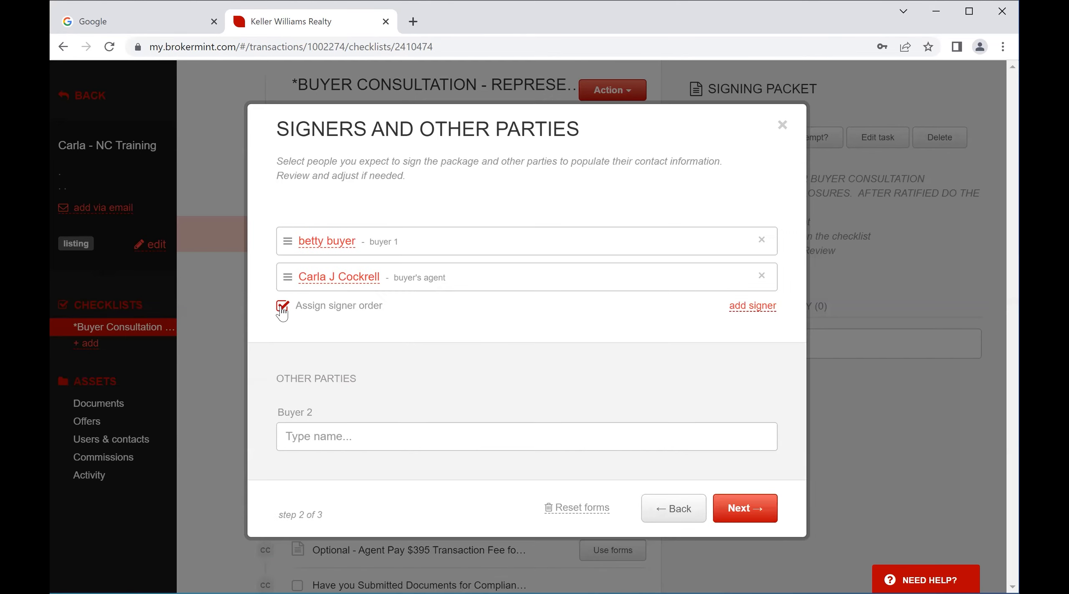
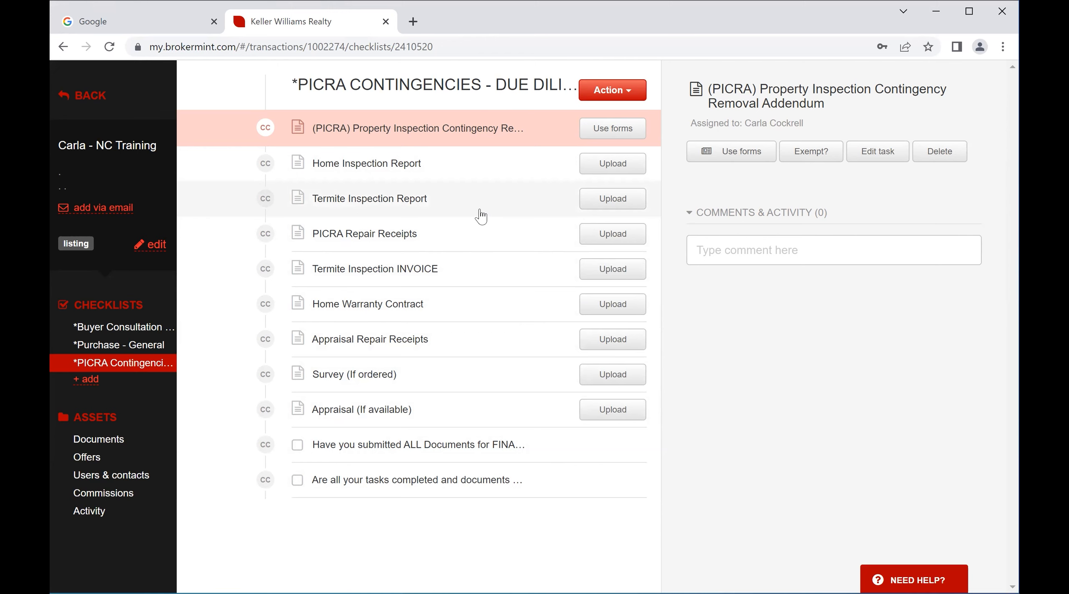
Add a "Roof Repair Receipt" task to the PICRA Contingencies checklist, with an assignee and a required document attachment
left_click(637, 95)
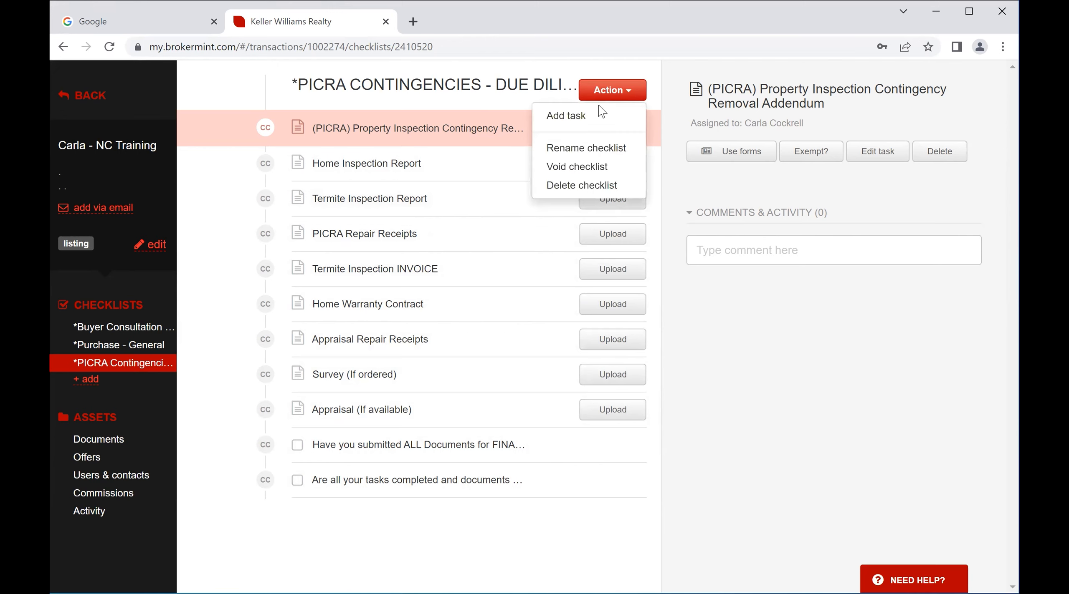
left_click(565, 119)
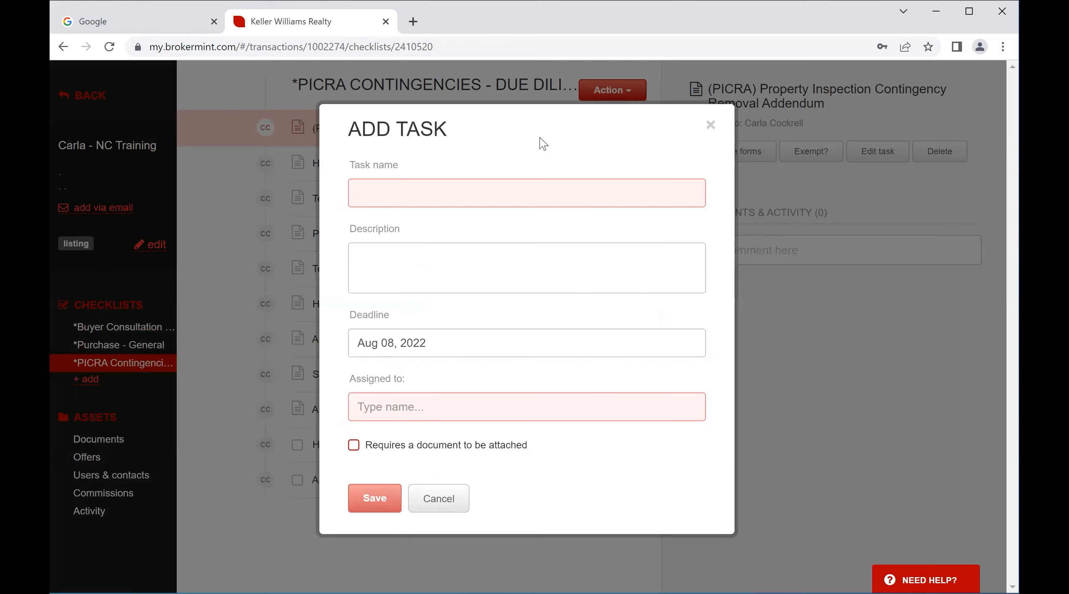
type("Roof Repair Receipt")
left_click(526, 407)
left_click(401, 436)
left_click(354, 446)
left_click(374, 498)
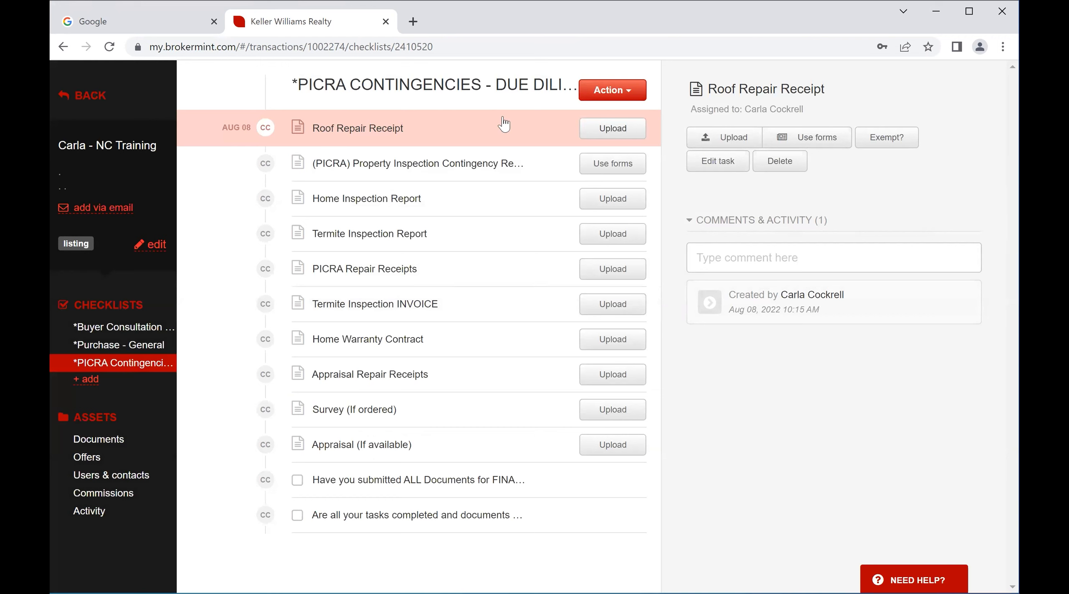
Add the *PURCHASE-CONDO checklist and open its Buyer's Receipt of Resale Package item
left_click(86, 379)
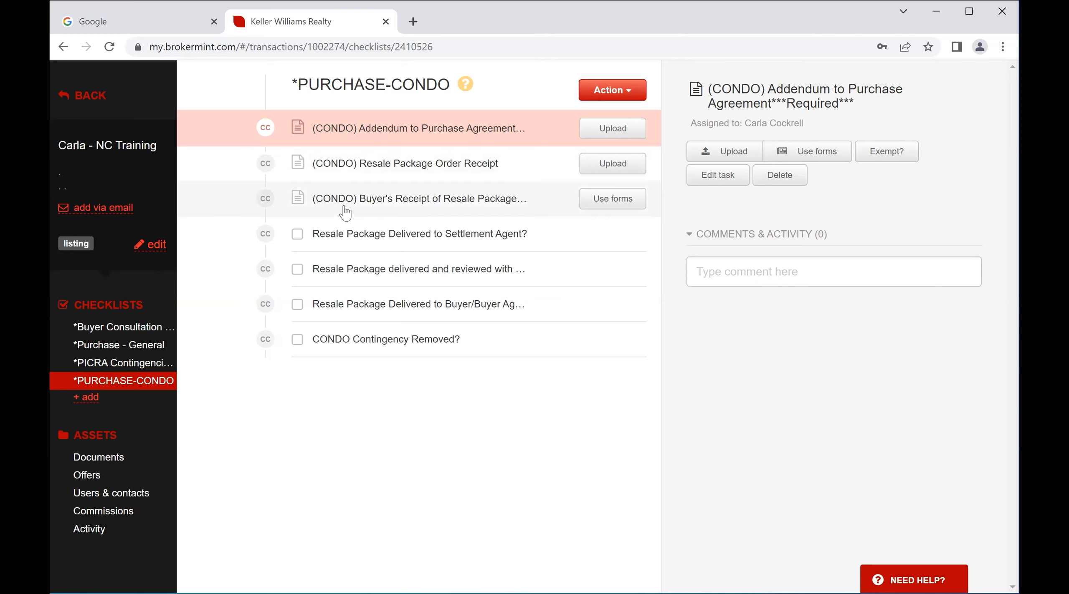
left_click(518, 204)
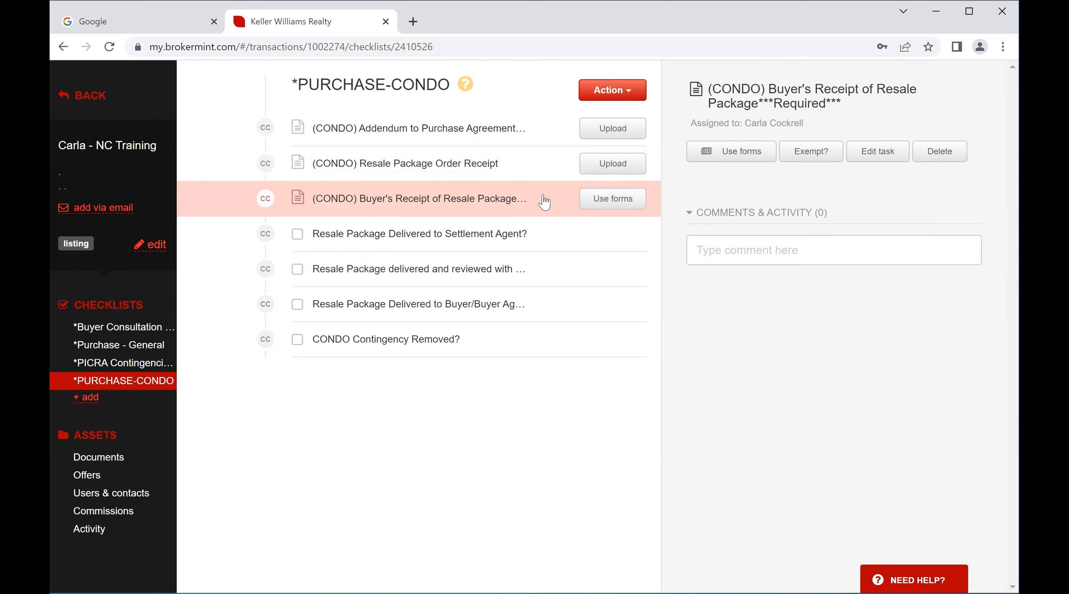
Add a checklist from the *Closing Checklist template, keeping the prefilled users
left_click(87, 397)
left_click(557, 165)
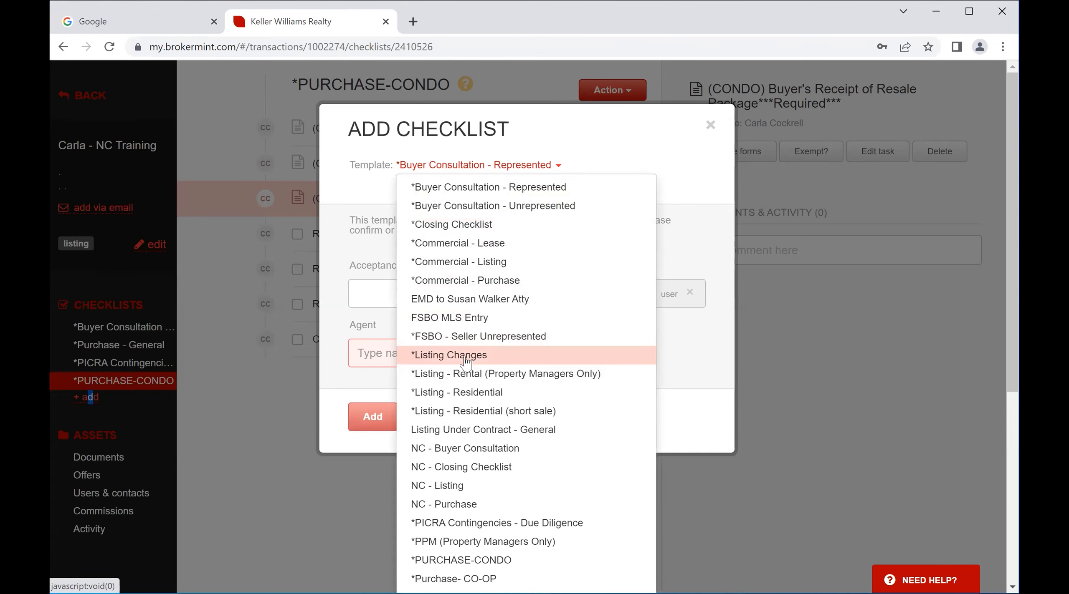
left_click(480, 226)
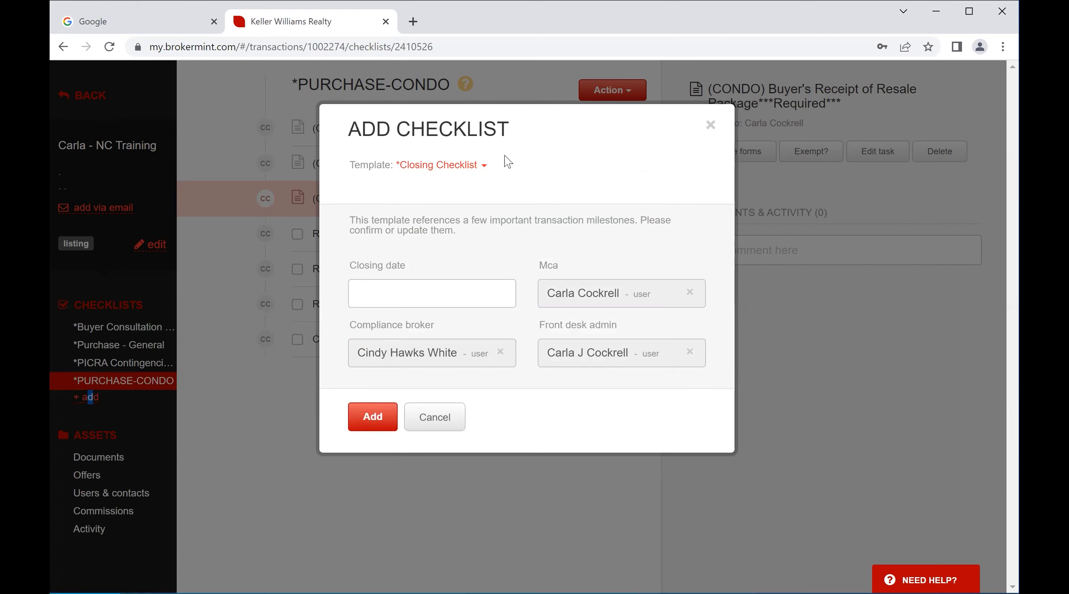
left_click(372, 418)
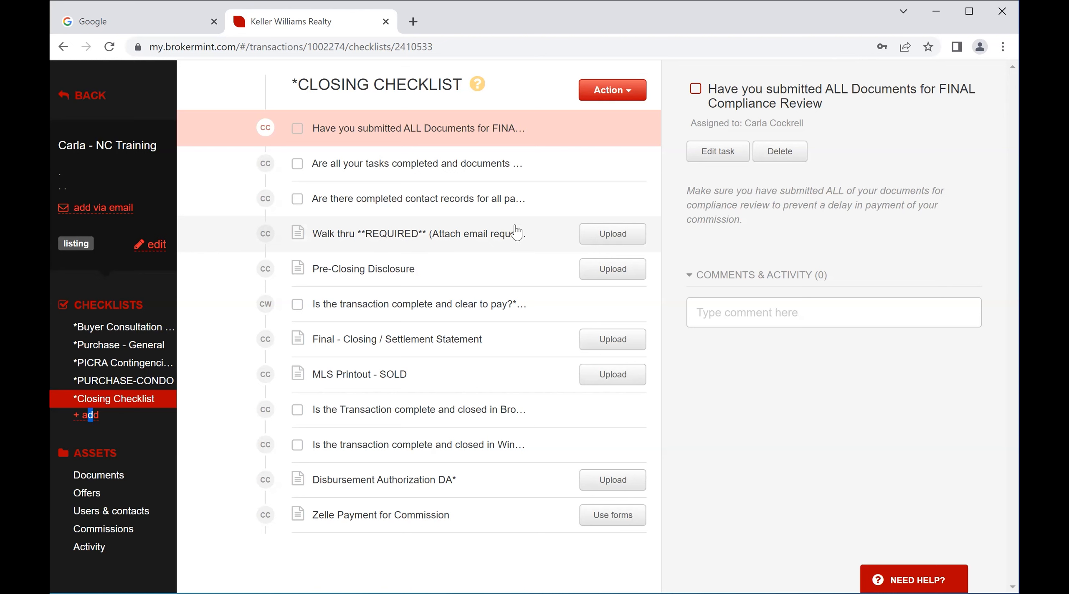
Post the comment "Sent to LA for Signatures" on the Closing Checklist's required Walk thru item
left_click(529, 235)
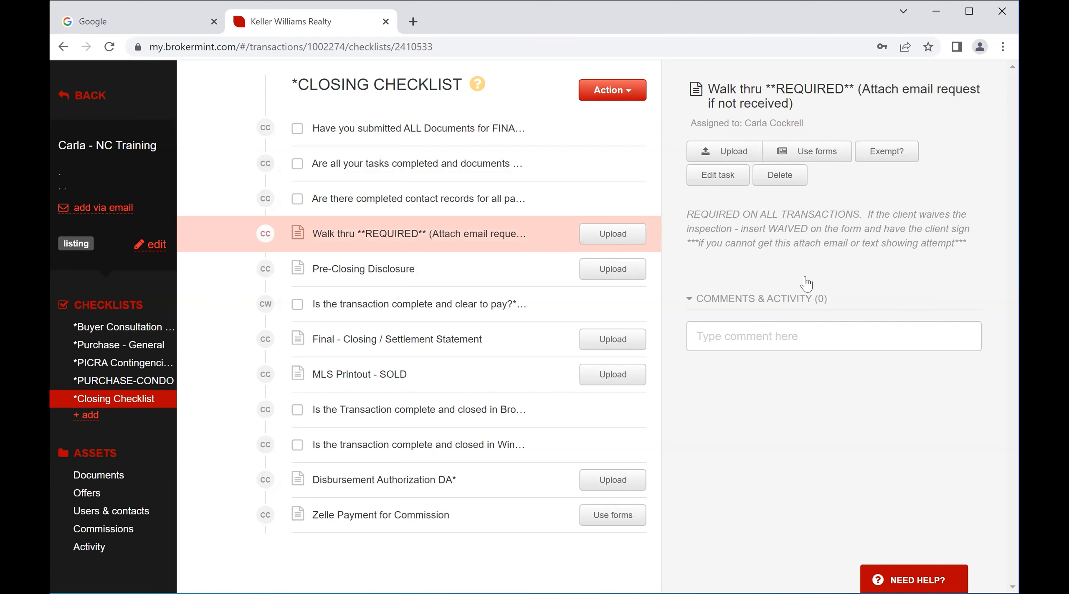
left_click(755, 328)
type("Sent to LA for Signatured")
key("BackSpace")
type("s")
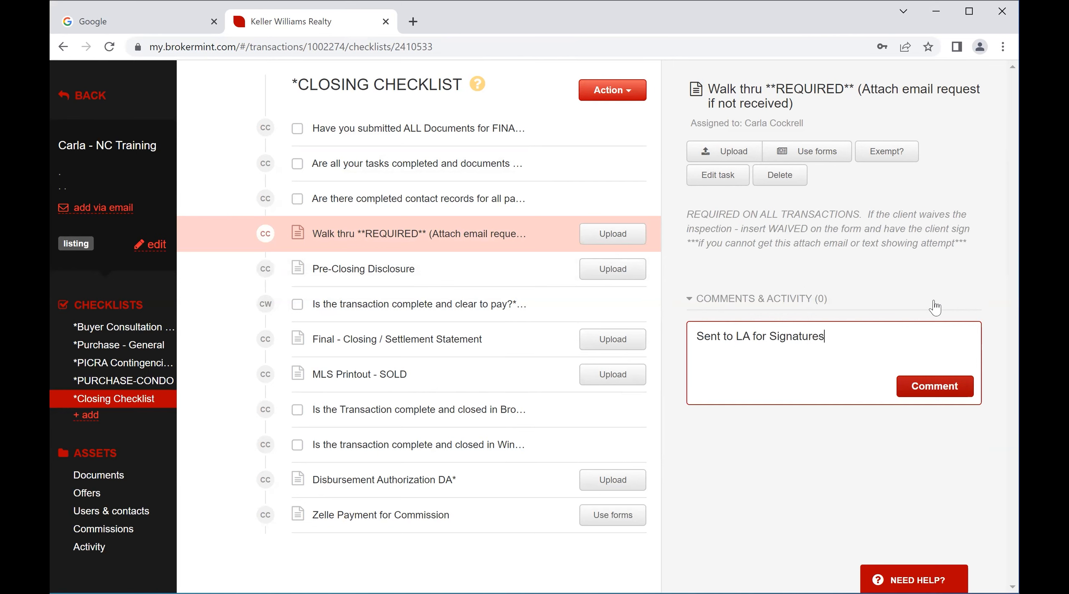
left_click(933, 395)
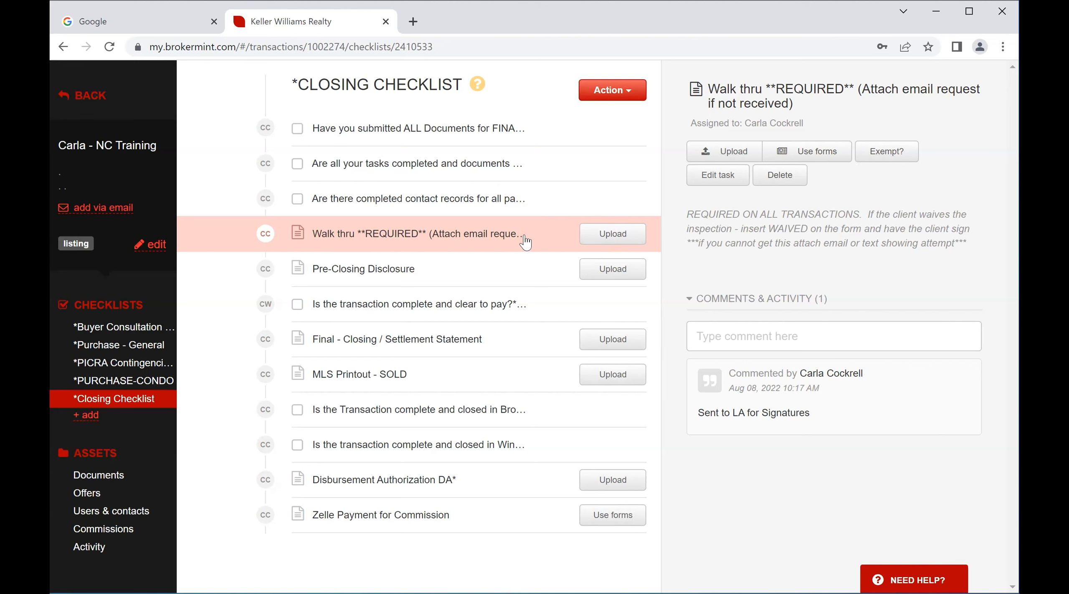
View the Pre-Closing Disclosure item's instructions and open a blank new task form for the Closing Checklist
left_click(473, 268)
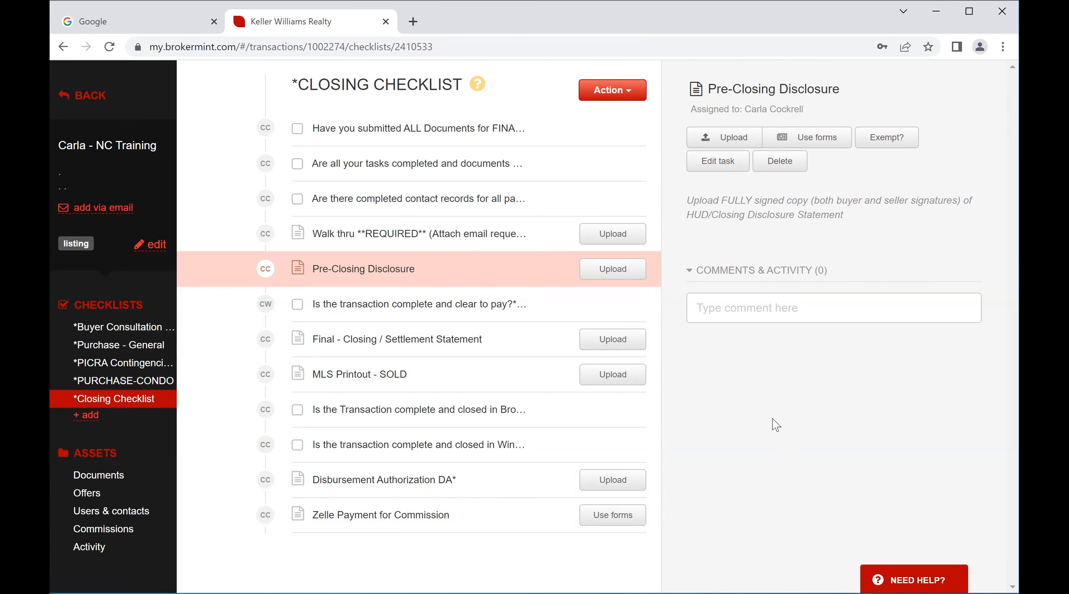
left_click(613, 90)
left_click(592, 117)
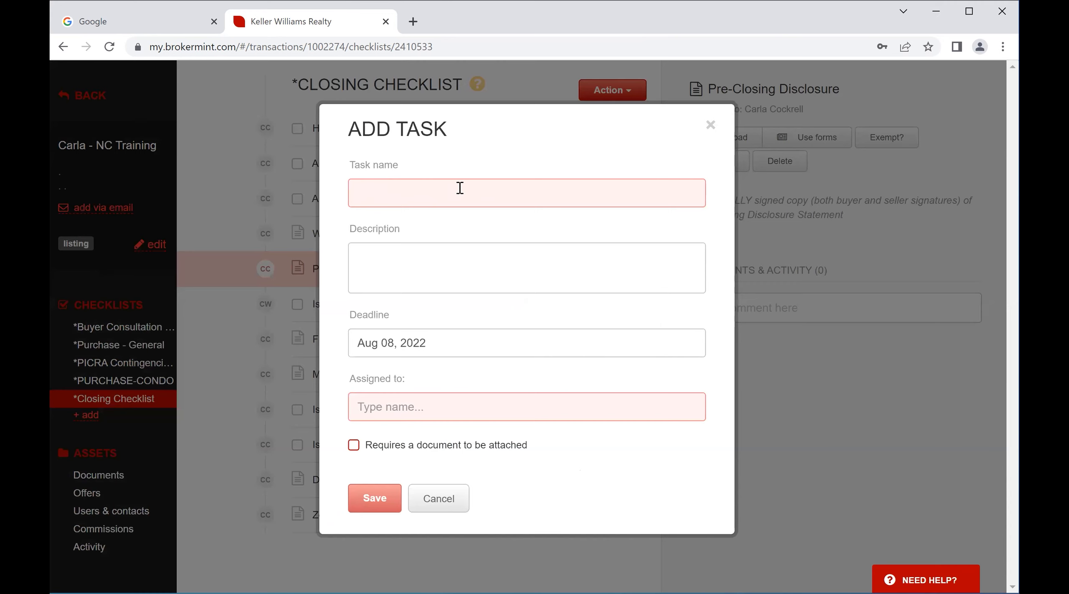
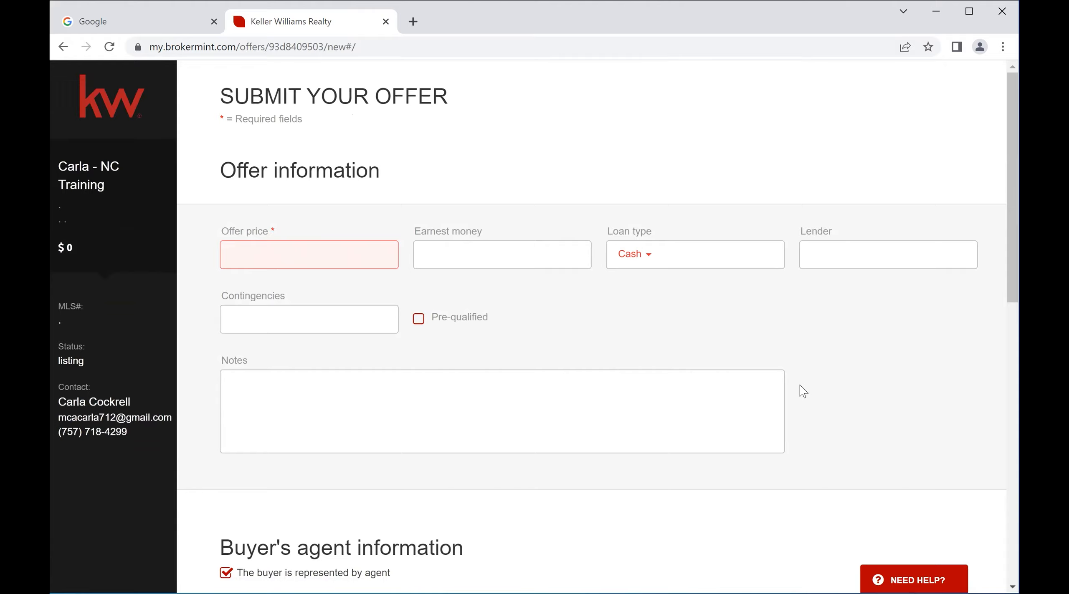
Examine the offer submission form's buyer's agent, buyer information and document upload sections
scroll(802, 354, "down", 8)
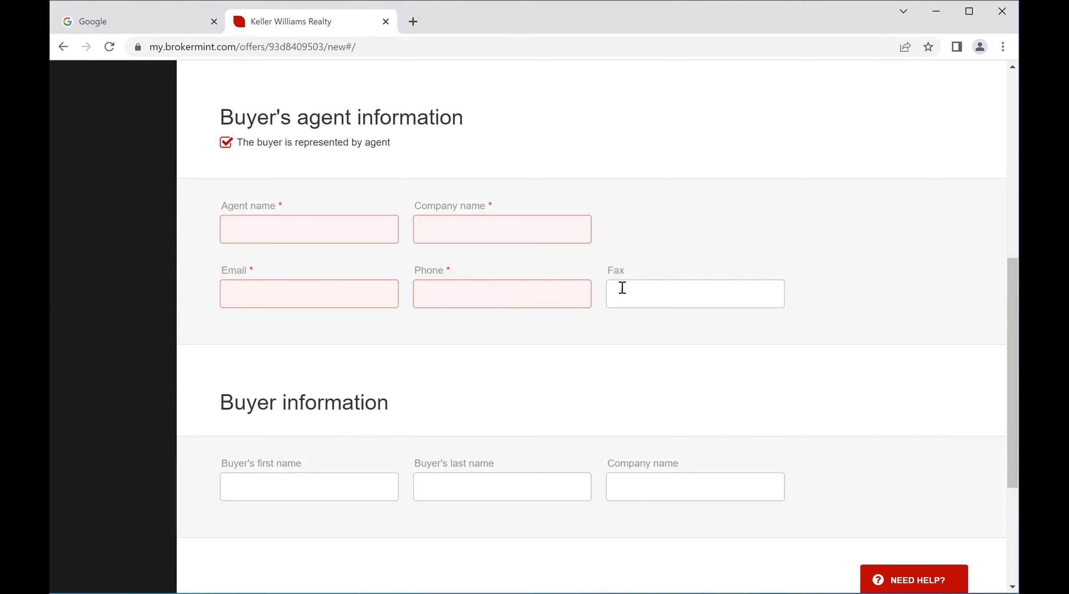
scroll(284, 438, "down", 1)
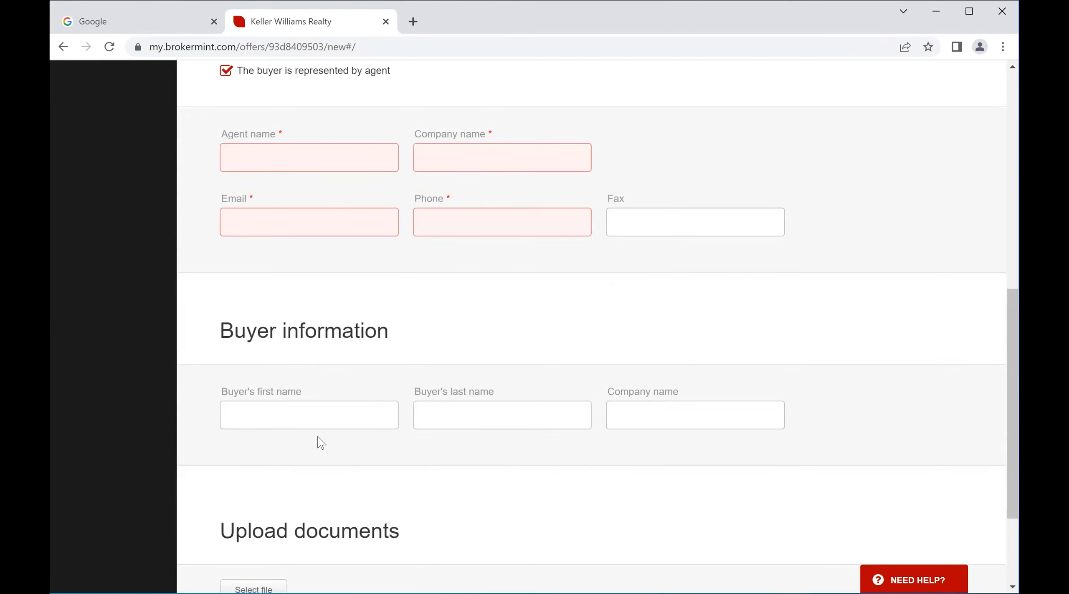
Review the rest of the offer submission form and return to the transaction's offers list
scroll(317, 442, "down", 2)
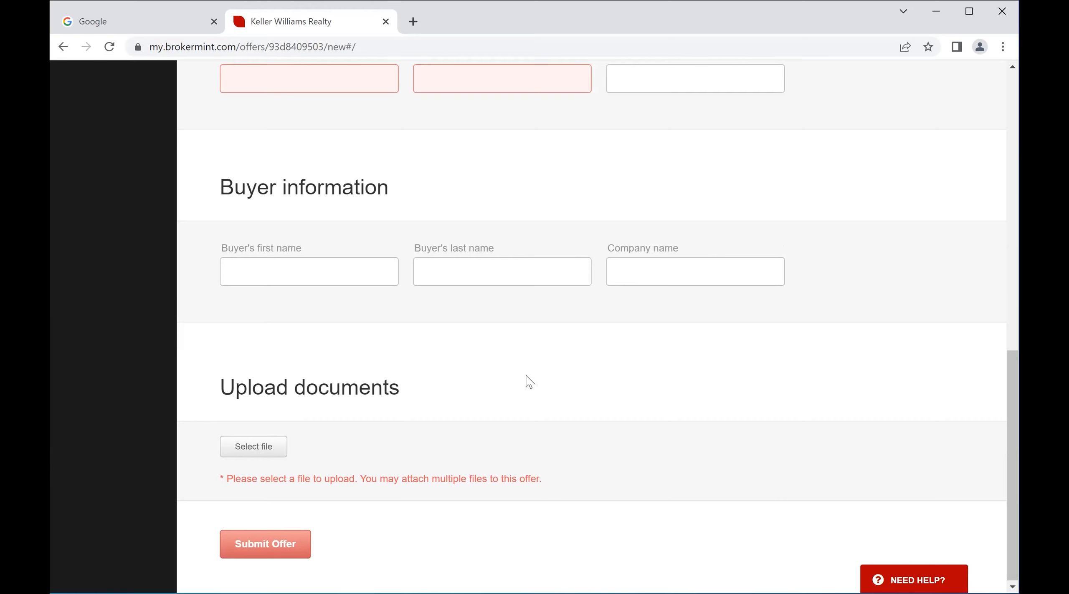
scroll(528, 381, "up", 5)
scroll(531, 375, "up", 10)
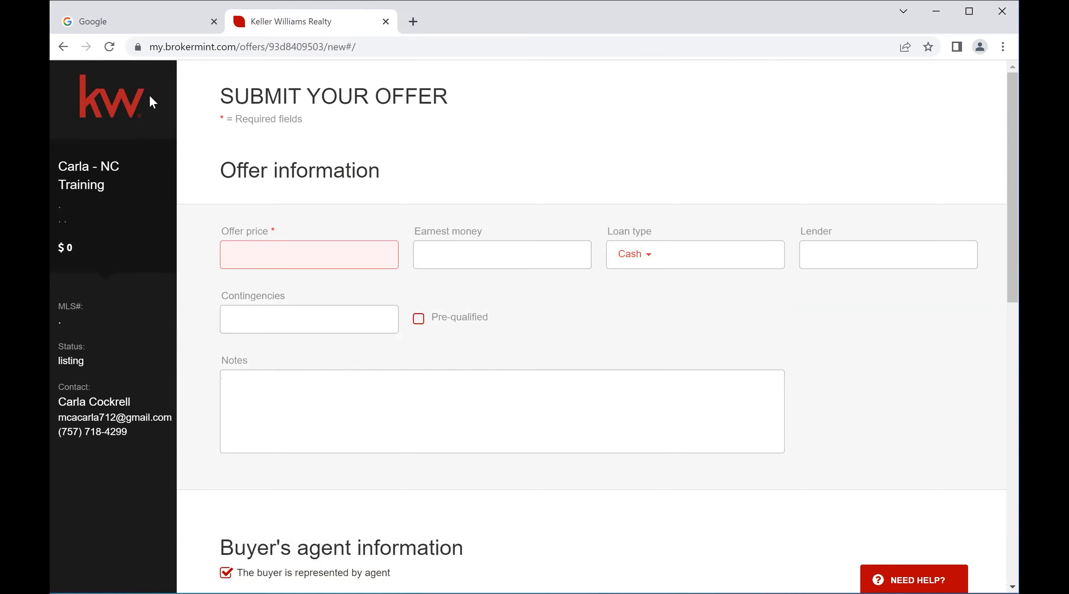
left_click(63, 47)
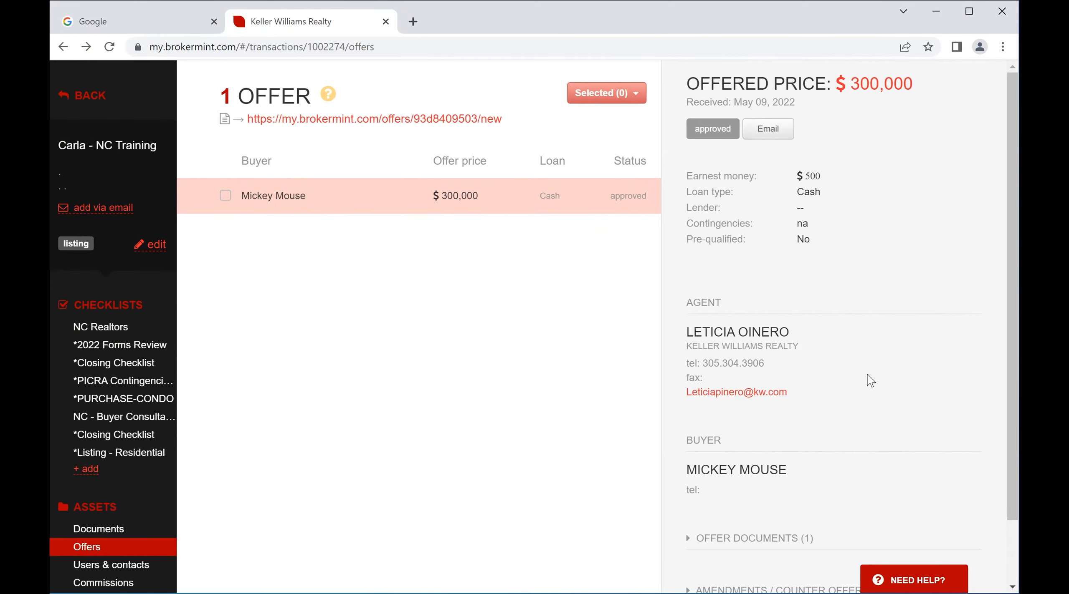
Examine the received offer's price, terms, agent, buyer, documents and counter offer sections
scroll(867, 380, "down", 1)
scroll(868, 382, "up", 1)
scroll(870, 383, "up", 1)
scroll(913, 322, "down", 2)
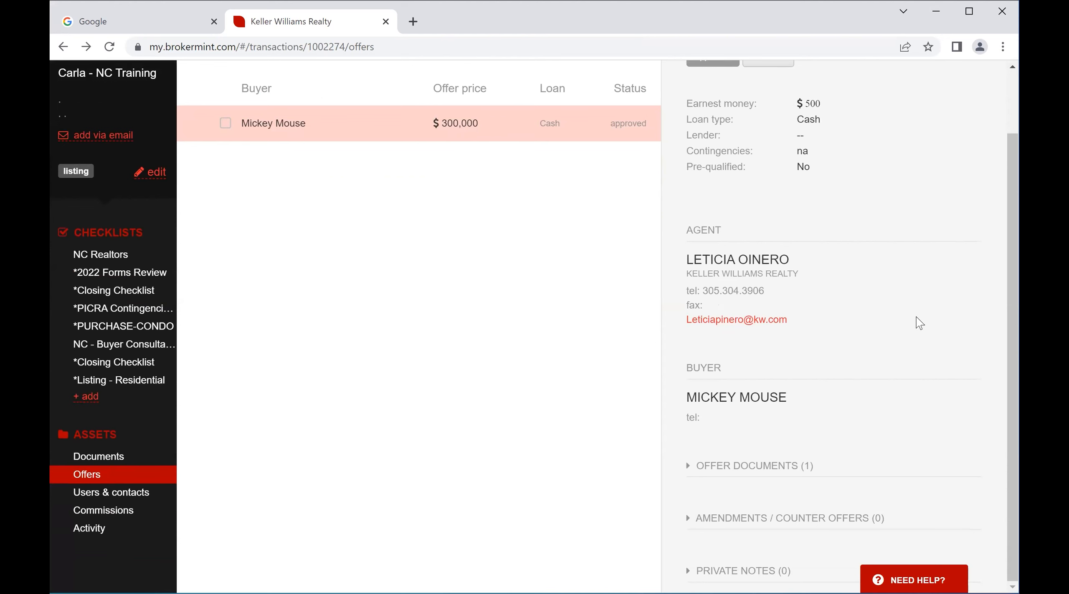
scroll(919, 319, "up", 2)
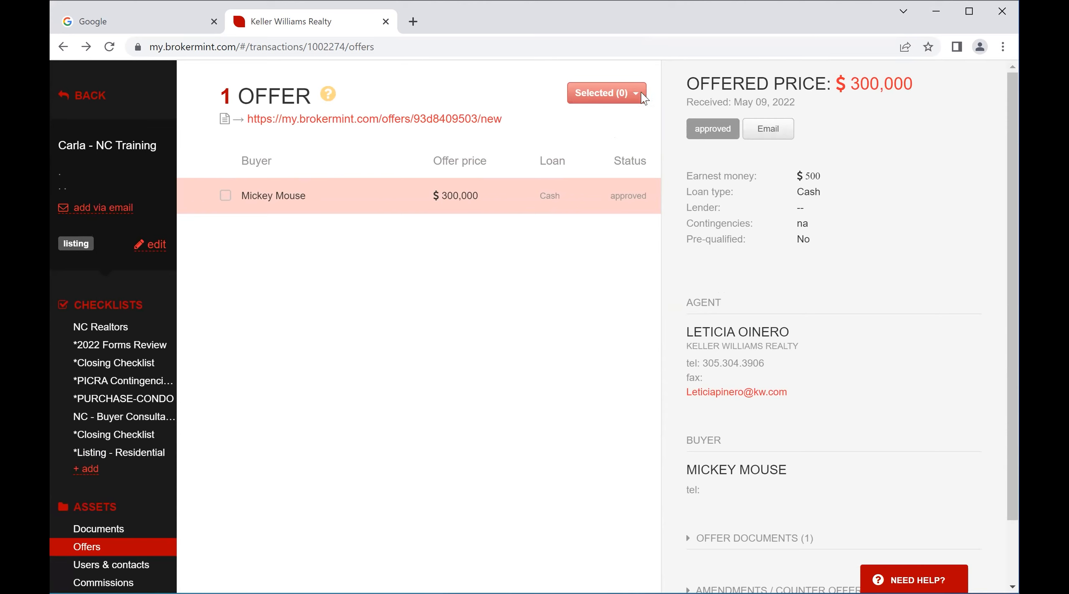
Select the received offer, view the rejection message form for it, and close the form without rejecting
left_click(226, 196)
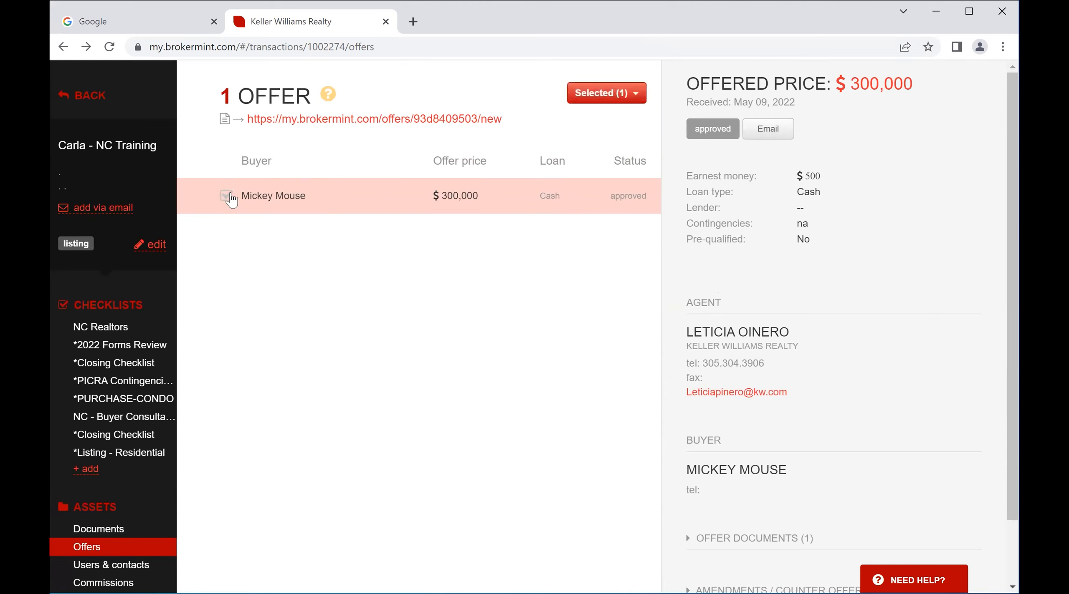
left_click(637, 94)
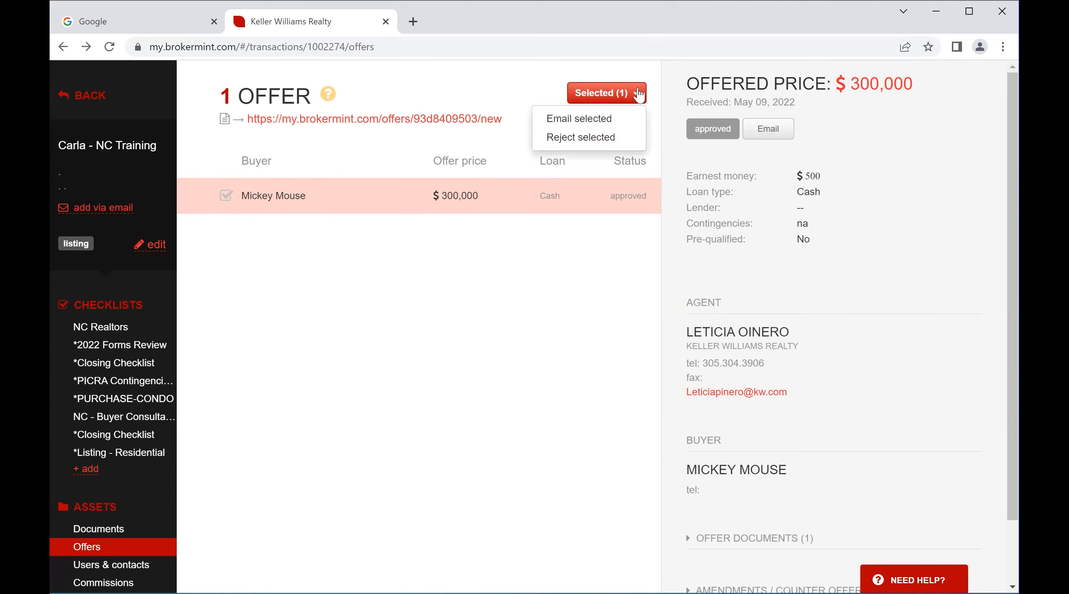
left_click(589, 138)
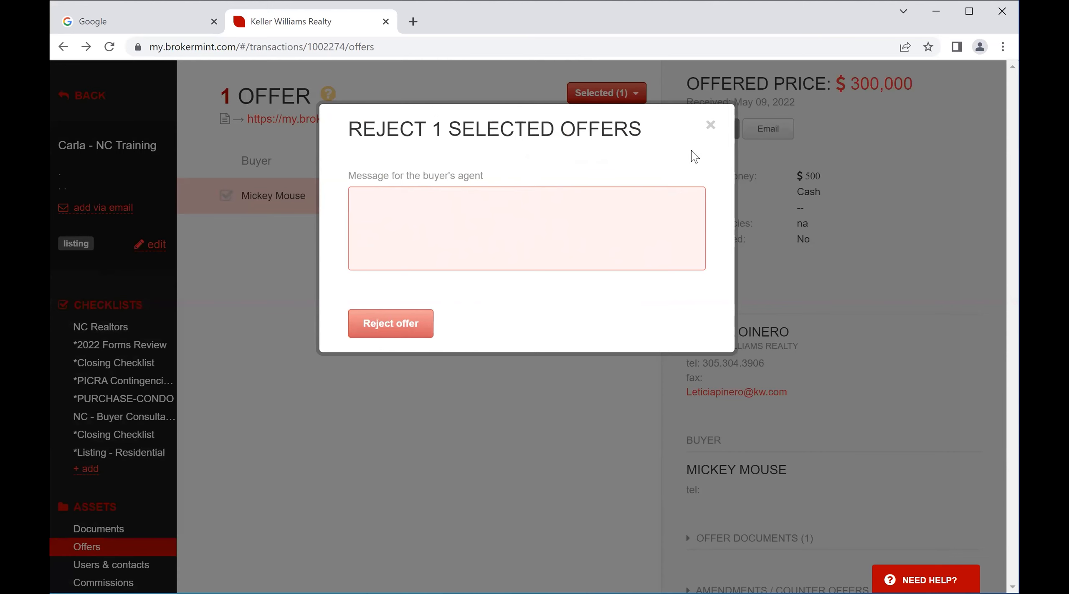
left_click(710, 125)
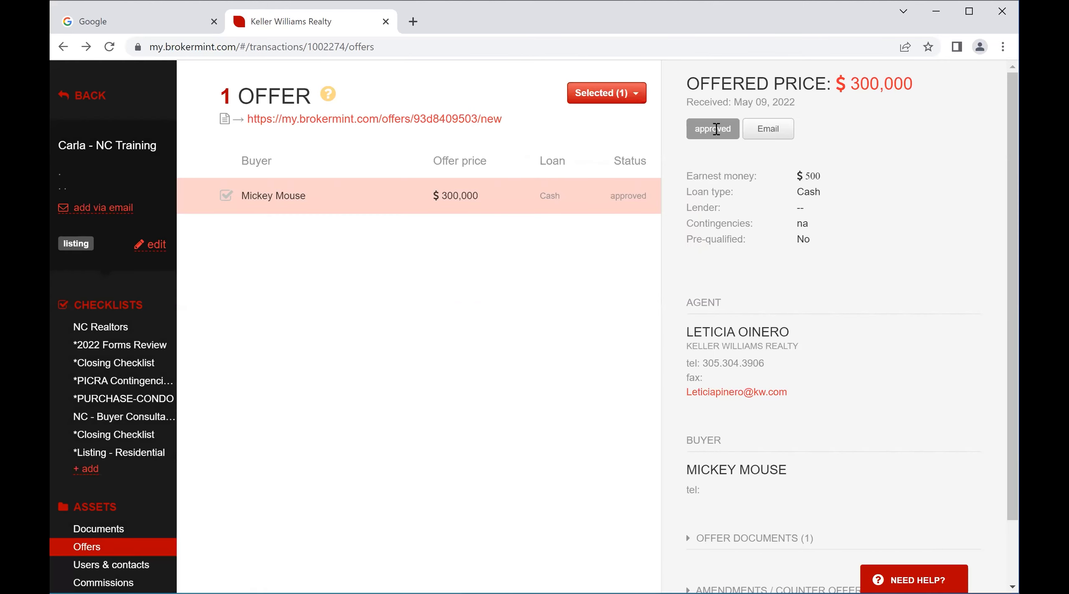
View the form for emailing the selected offer's buyer, leaving the subject and message blank
left_click(633, 93)
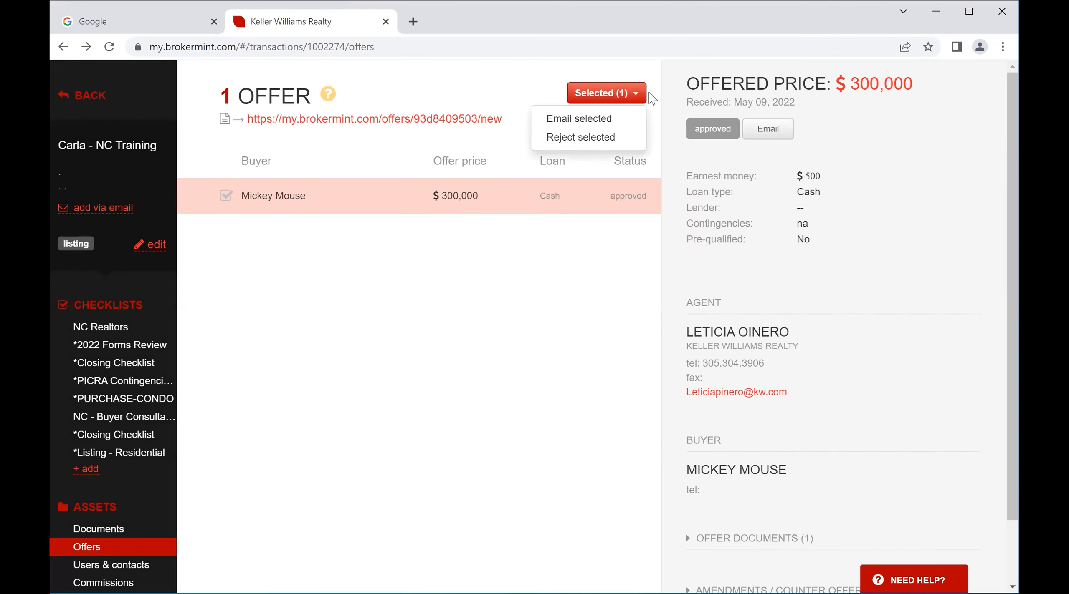
left_click(571, 120)
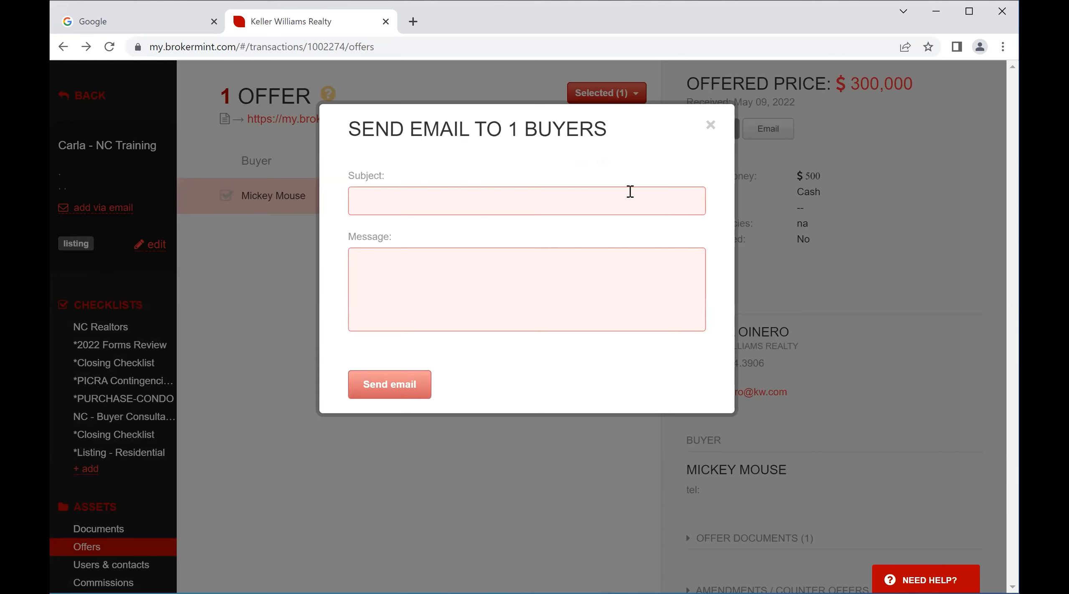
left_click(357, 385)
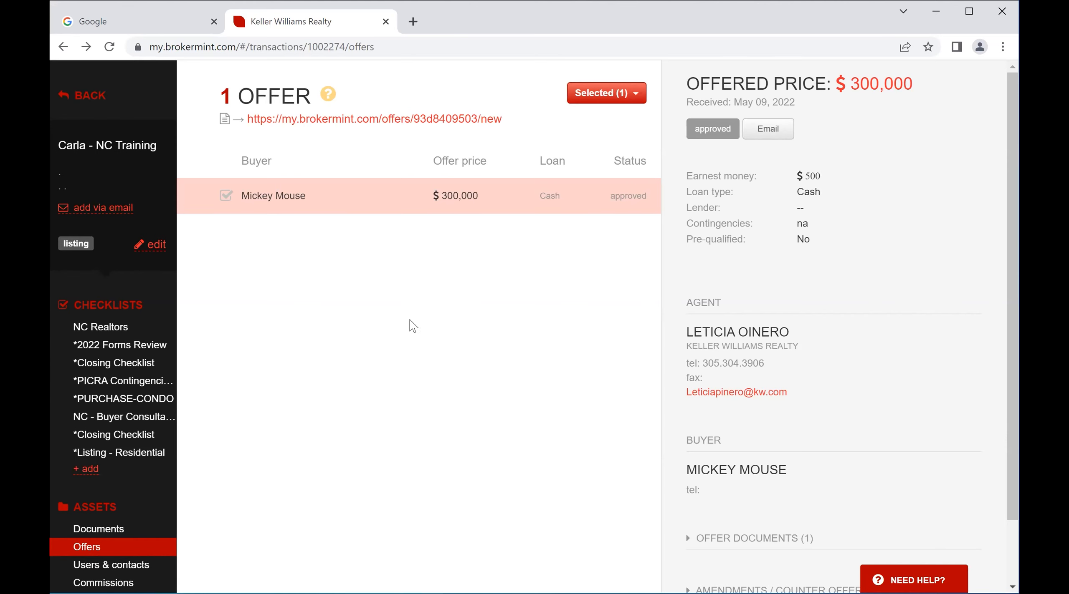
Add a checklist to the transaction from the *FSBO - Seller Unrepresented template
scroll(355, 388, "down", 2)
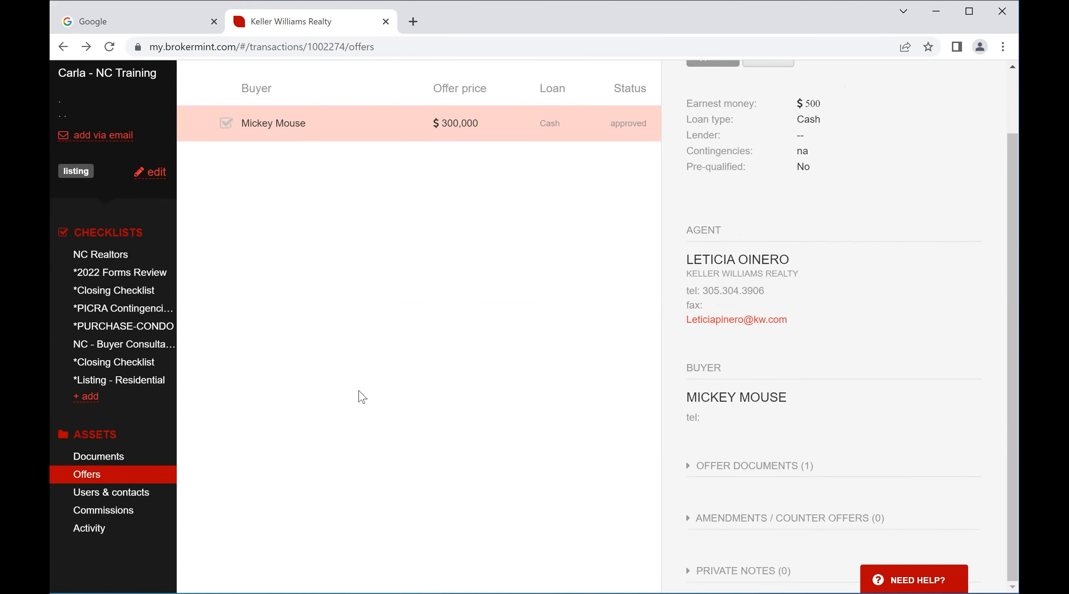
scroll(372, 314, "up", 2)
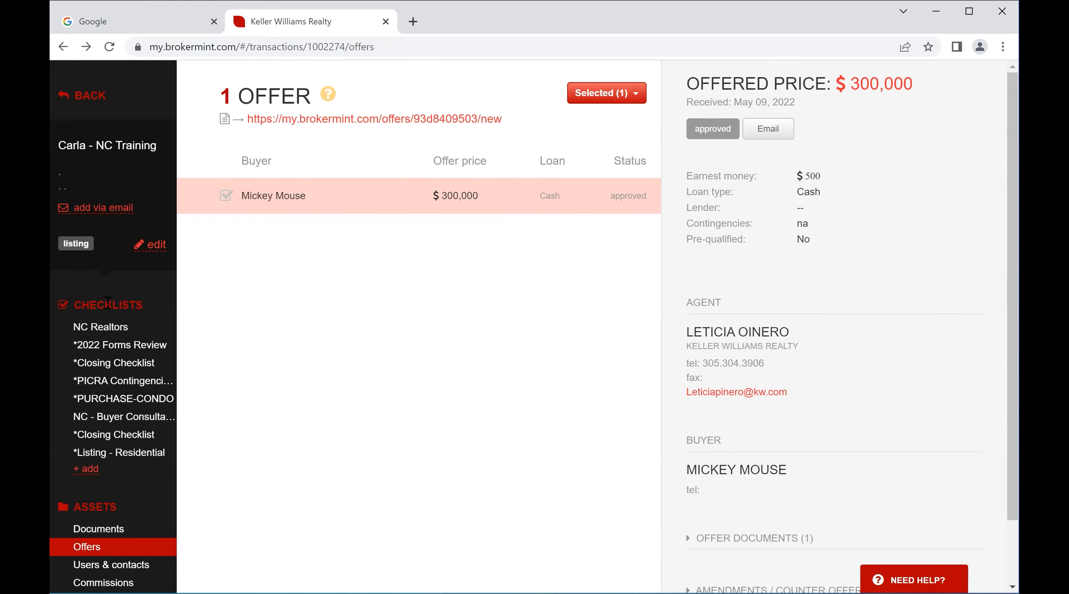
scroll(217, 318, "down", 2)
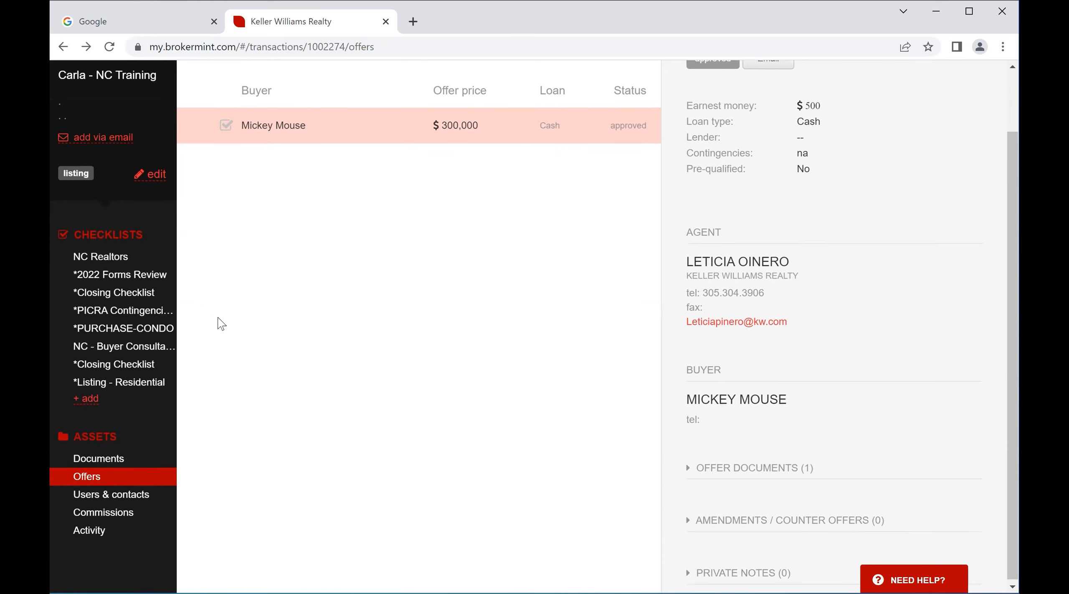
left_click(86, 396)
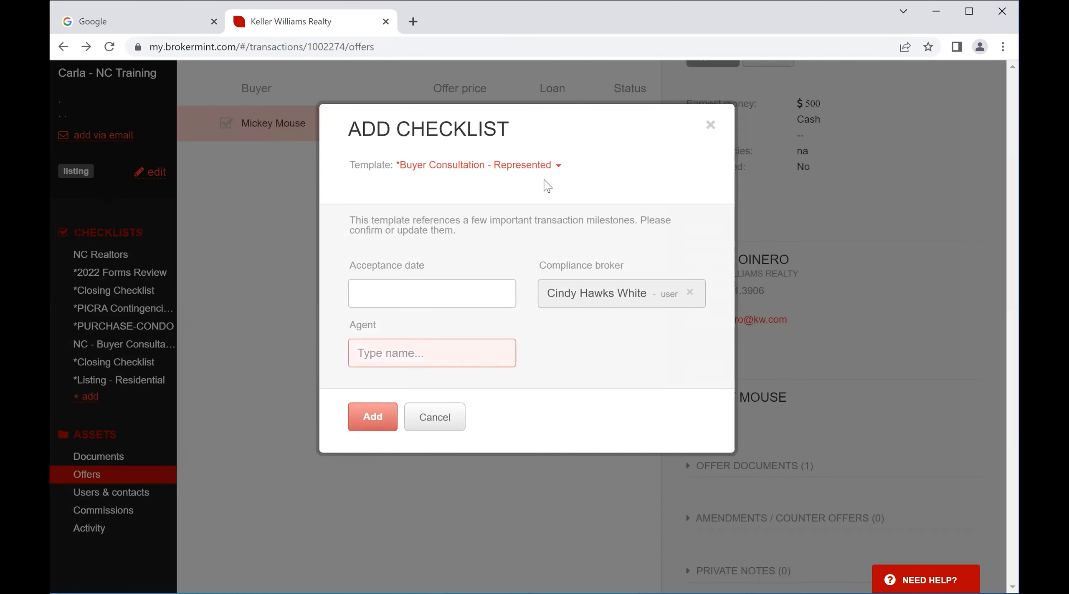
left_click(558, 166)
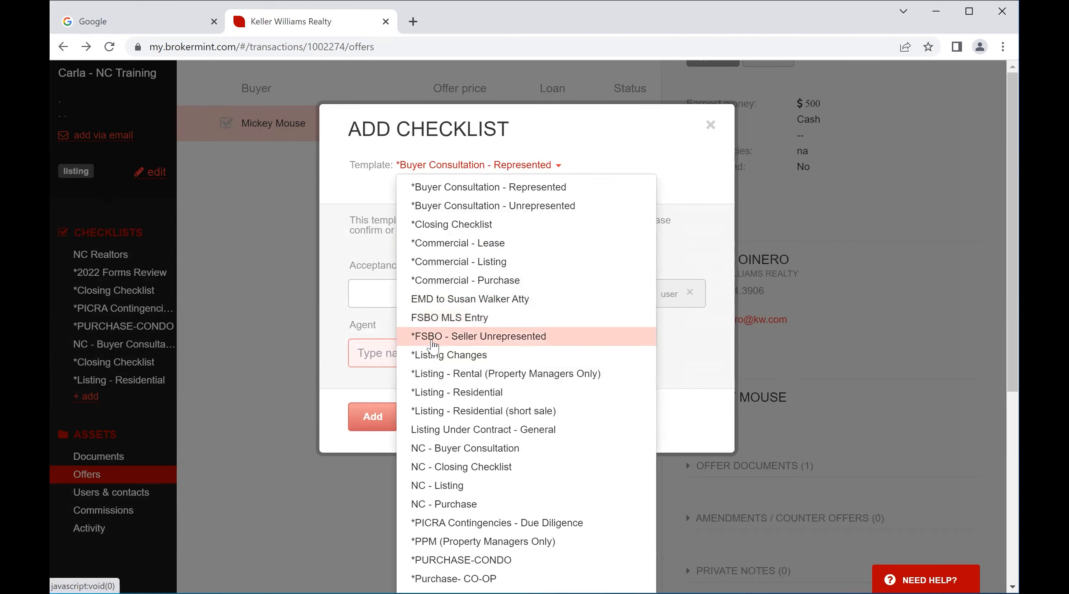
left_click(502, 337)
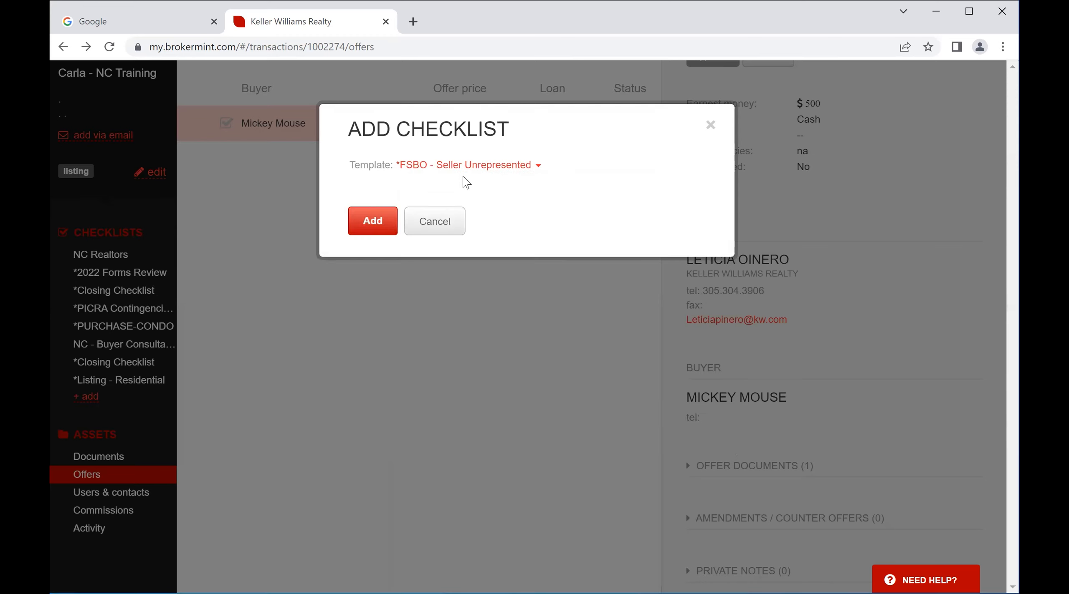
left_click(378, 222)
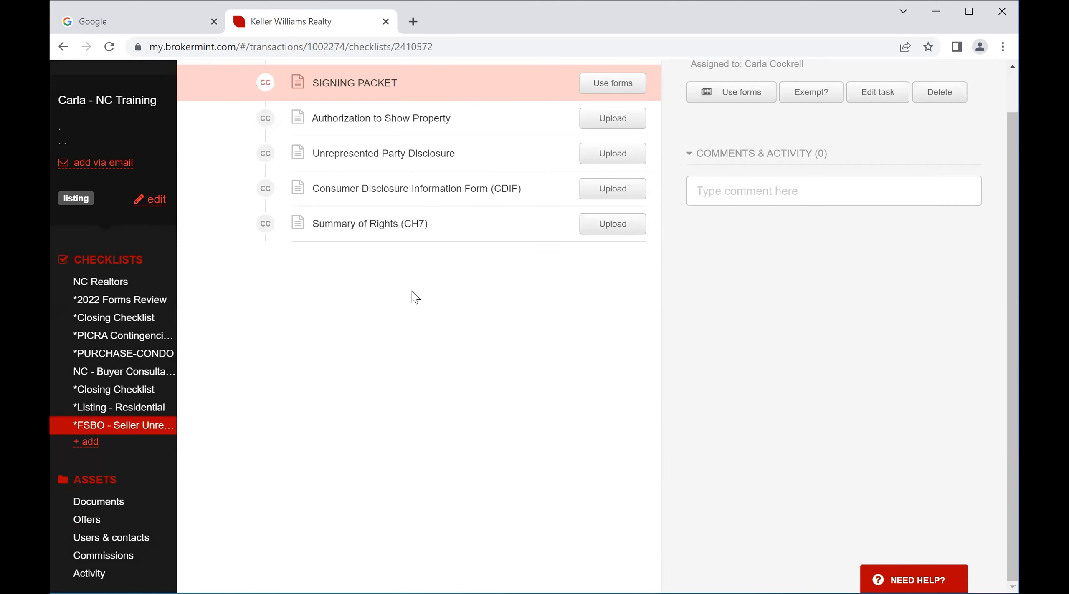
scroll(411, 291, "up", 1)
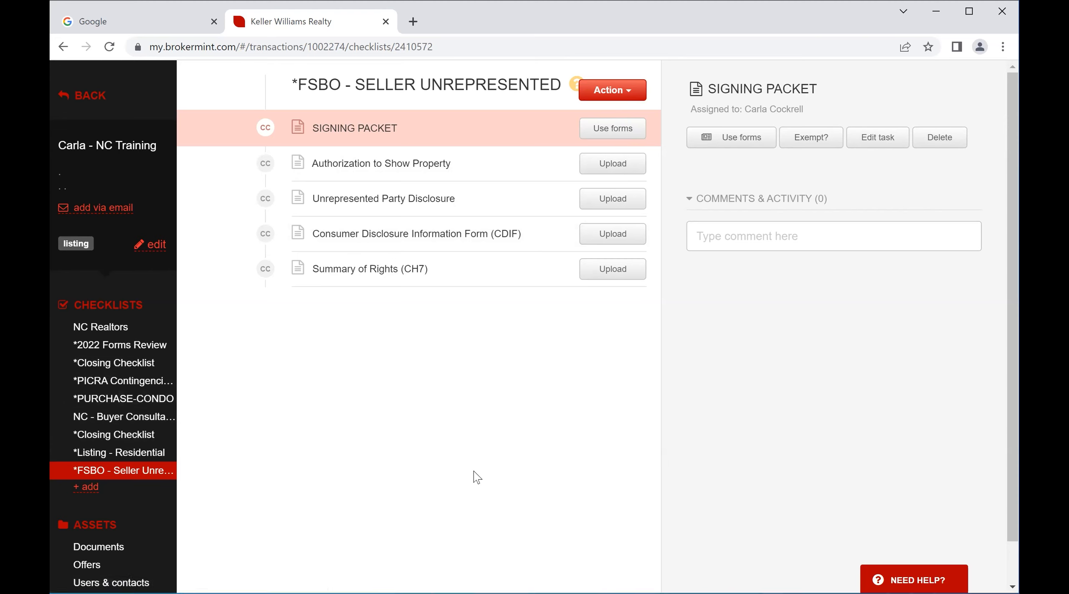
Add a checklist from the FSBO MLS Entry template, keeping the prefilled front desk admin and a blank closing date
left_click(86, 487)
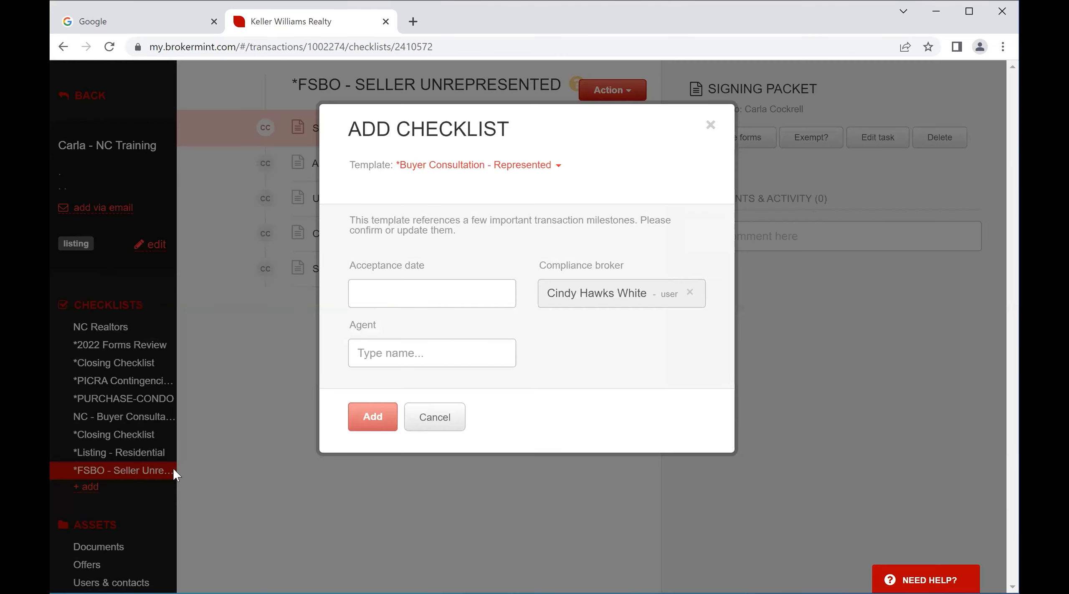
left_click(557, 166)
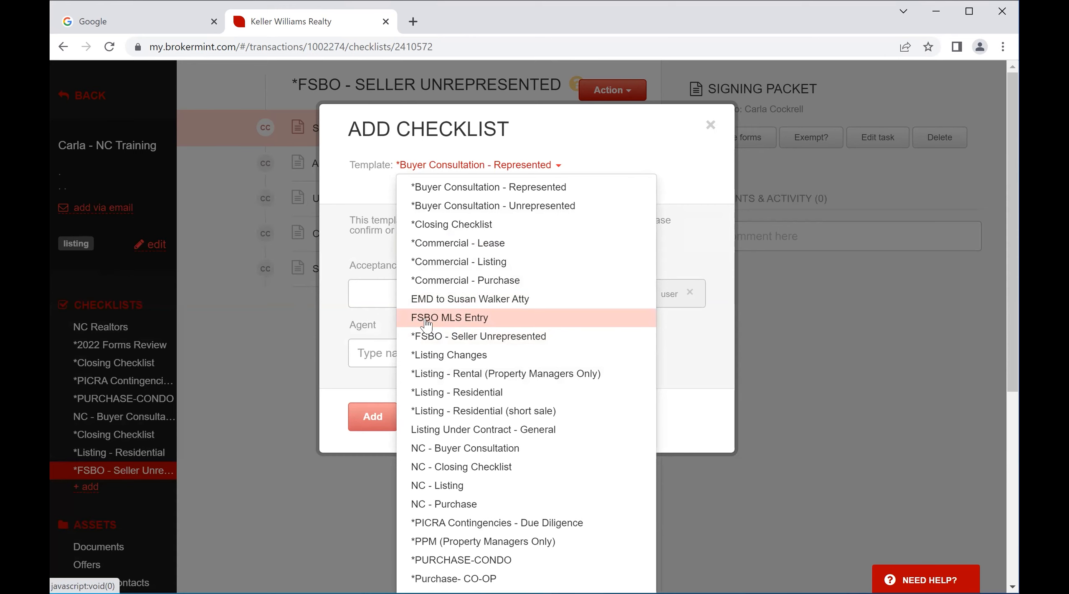
left_click(453, 323)
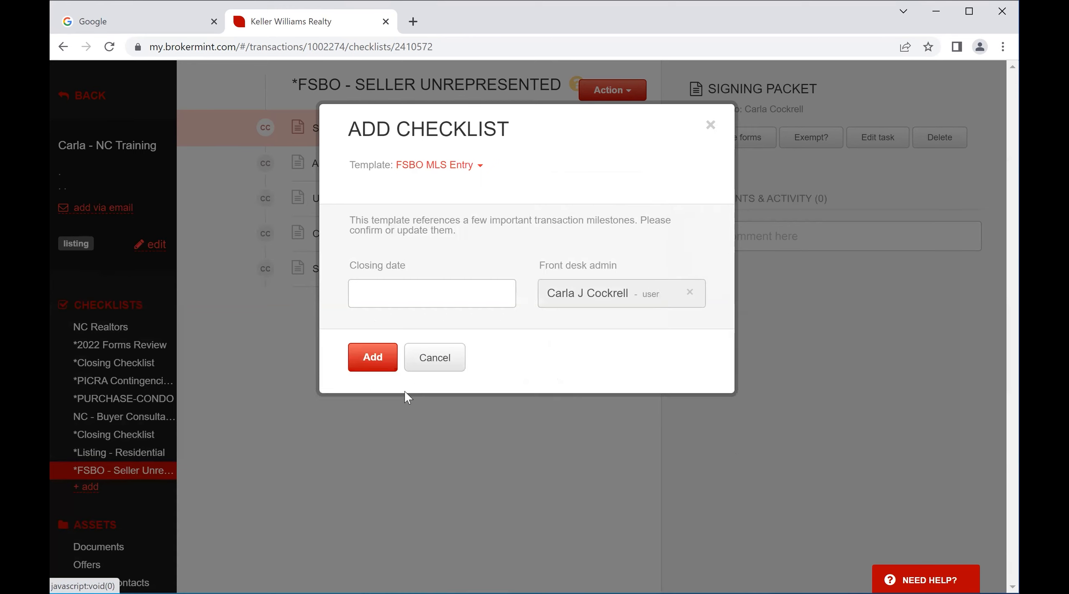
left_click(373, 358)
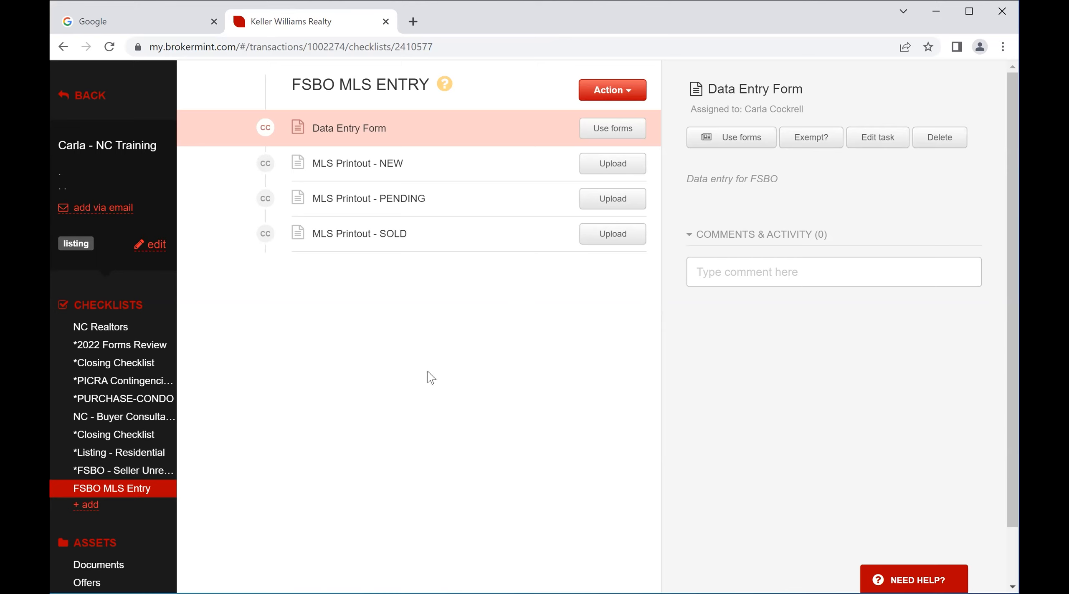
View the transaction type options in the transaction's edit form and close it without changes
scroll(134, 440, "down", 1)
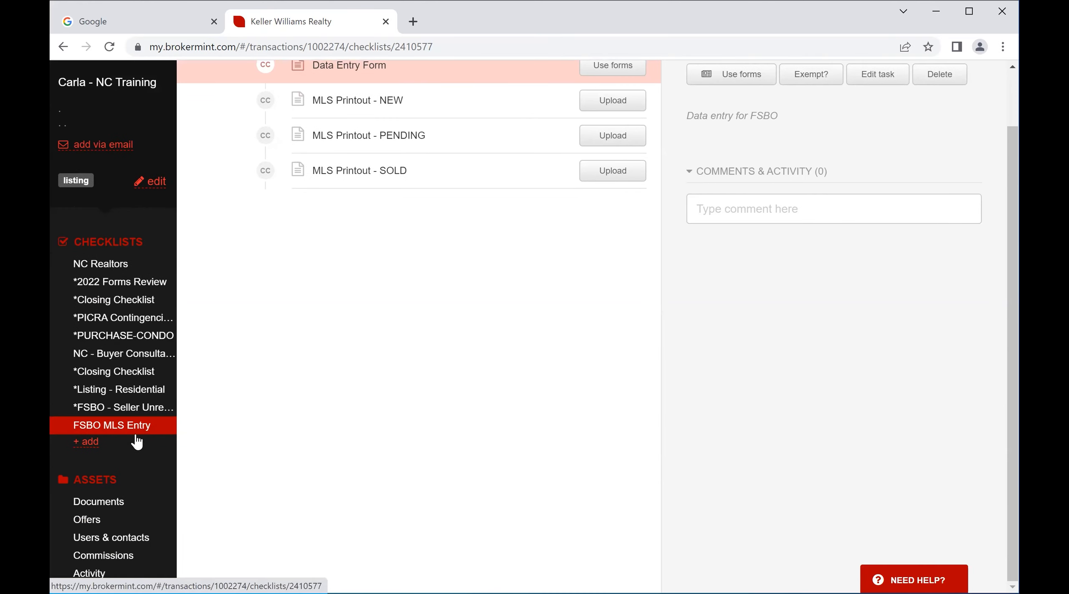
scroll(146, 432, "up", 1)
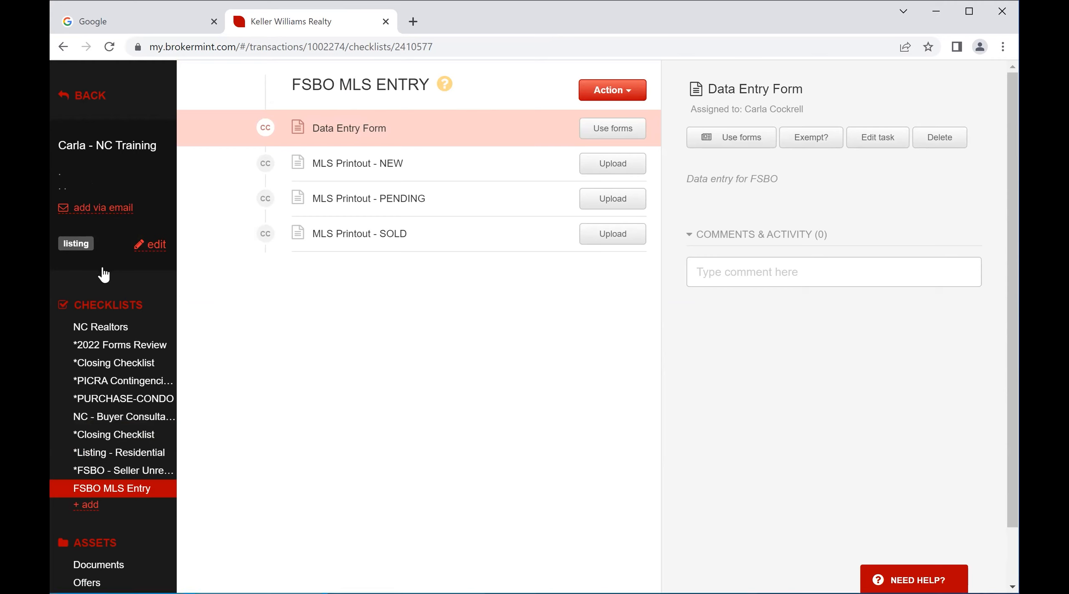
left_click(164, 262)
left_click(159, 250)
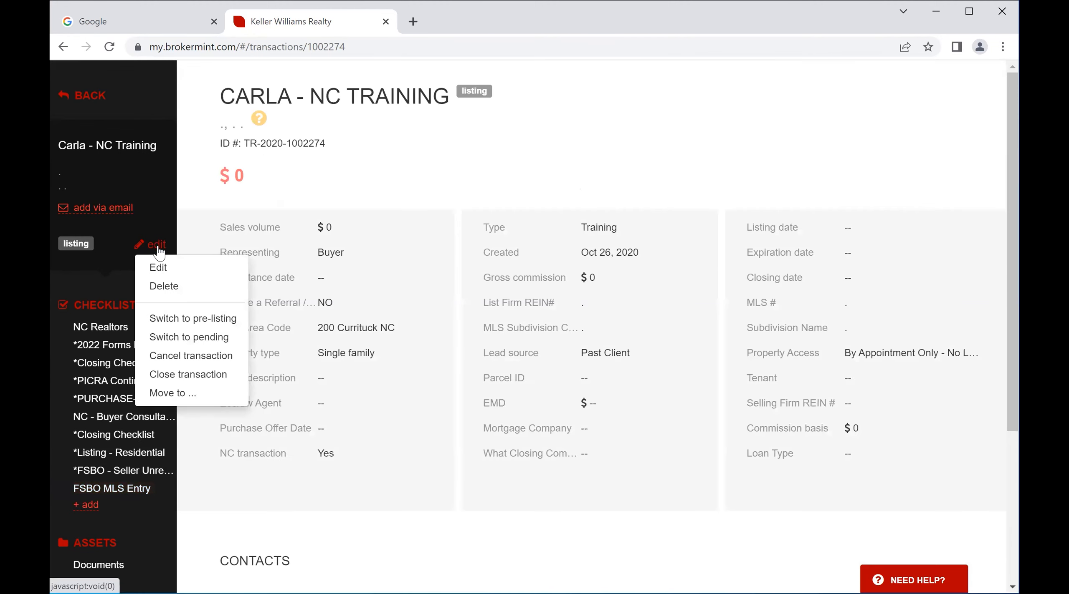
left_click(158, 268)
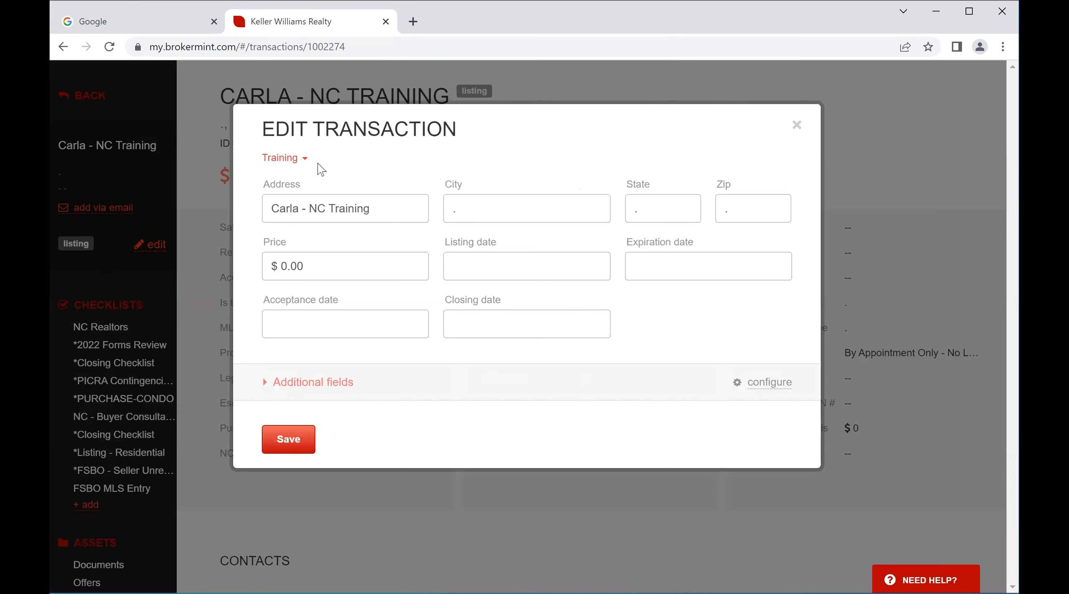
left_click(304, 161)
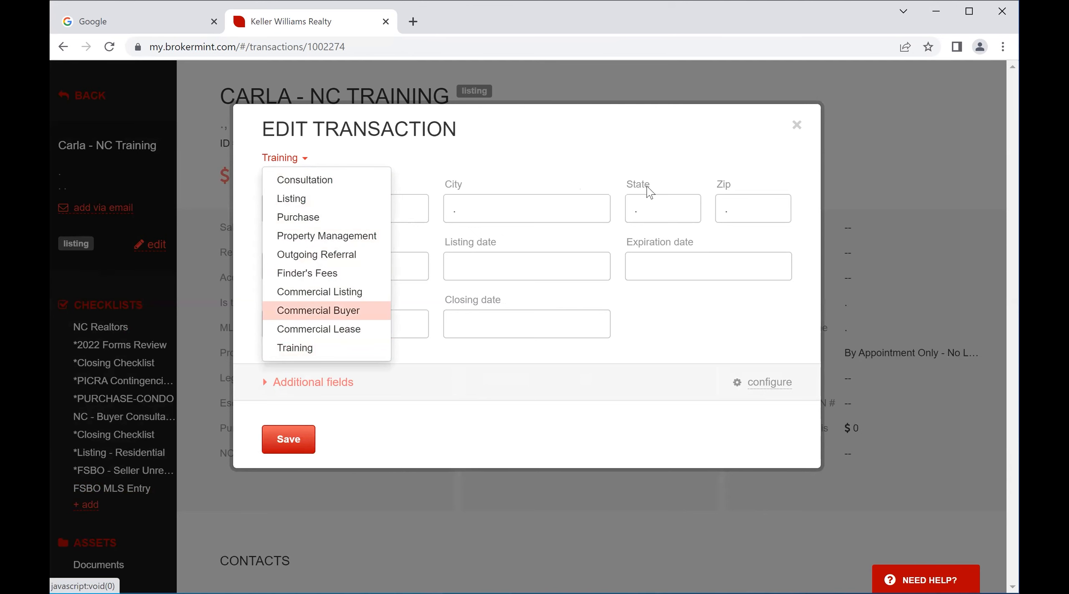
left_click(796, 124)
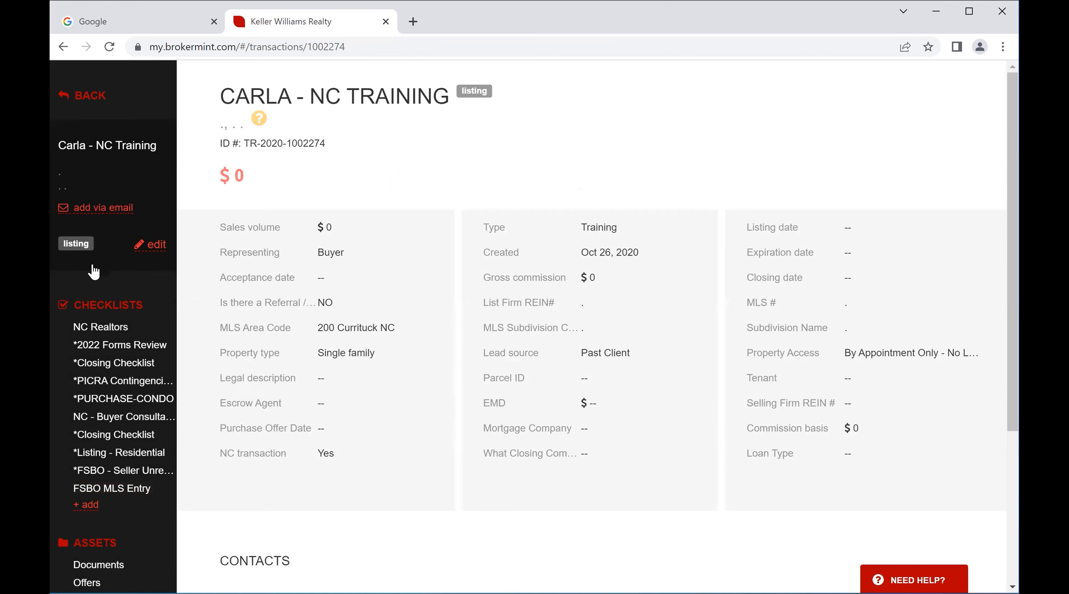
Add a checklist from the *Referrals - OUTGOING Out of Office template, keeping the prefilled MCA and blank closing and acceptance dates
scroll(86, 270, "down", 2)
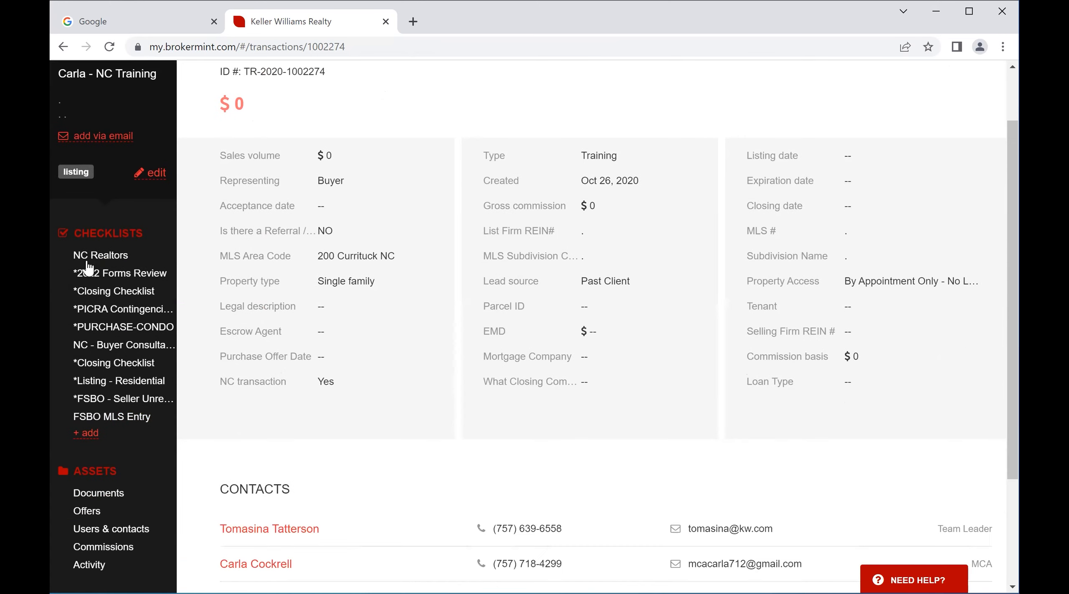
scroll(86, 267, "up", 2)
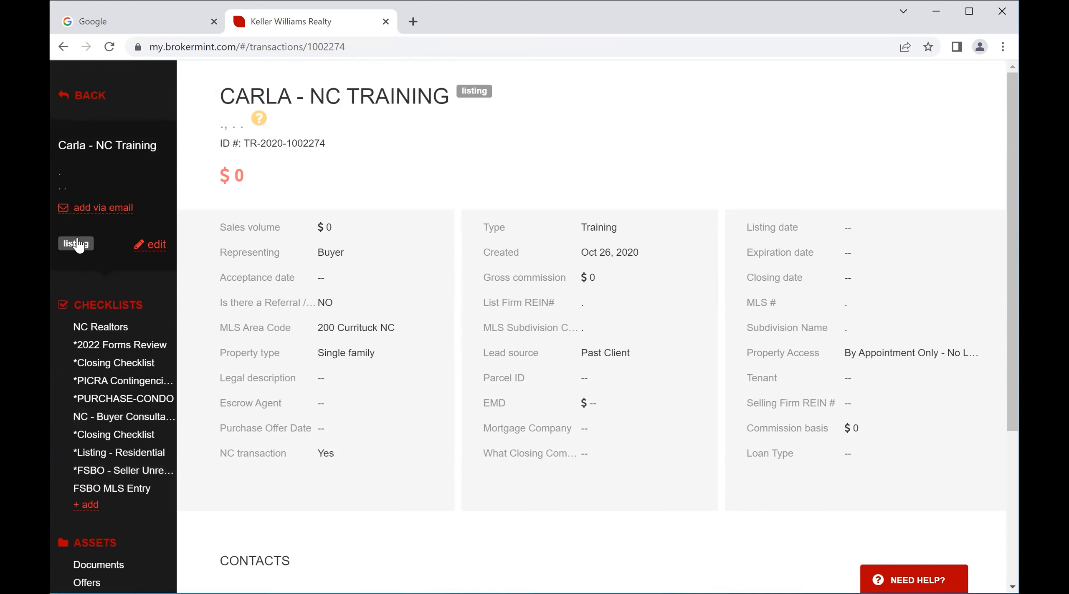
scroll(84, 267, "down", 5)
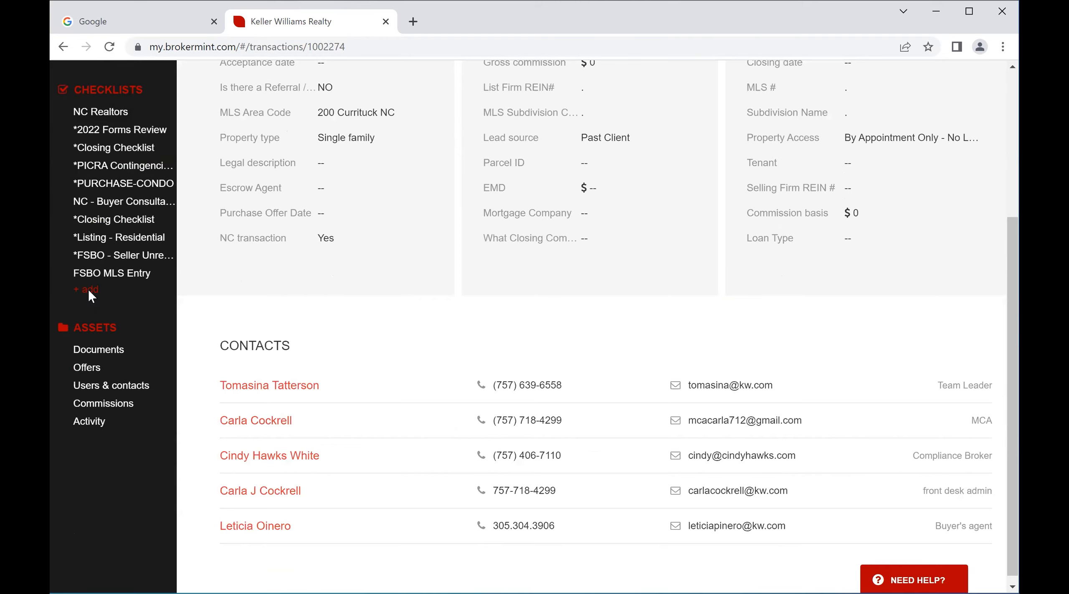
left_click(86, 289)
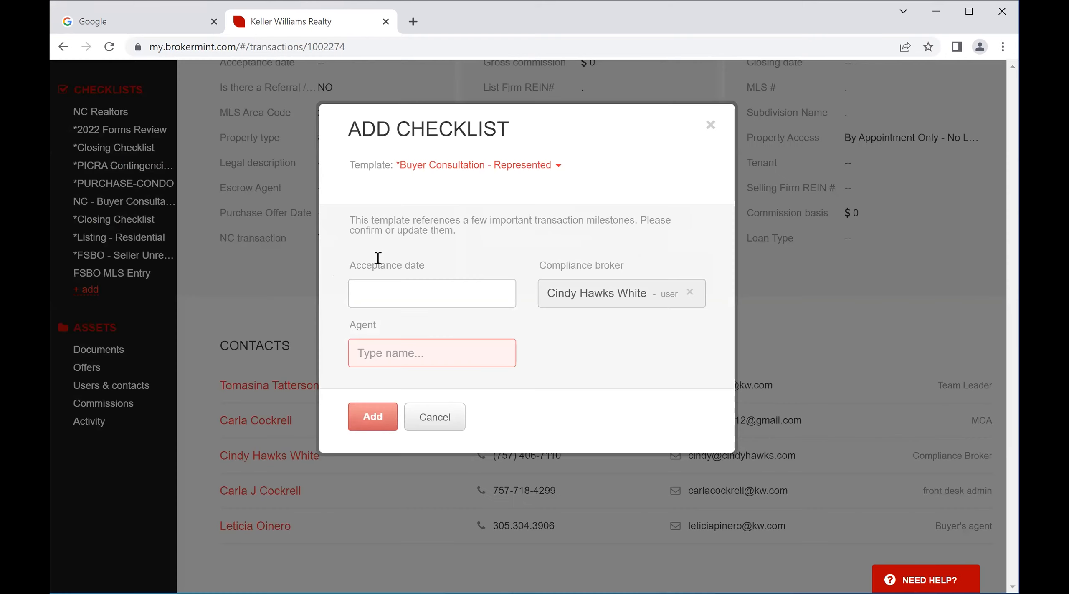
left_click(559, 167)
scroll(591, 272, "down", 3)
scroll(591, 271, "down", 4)
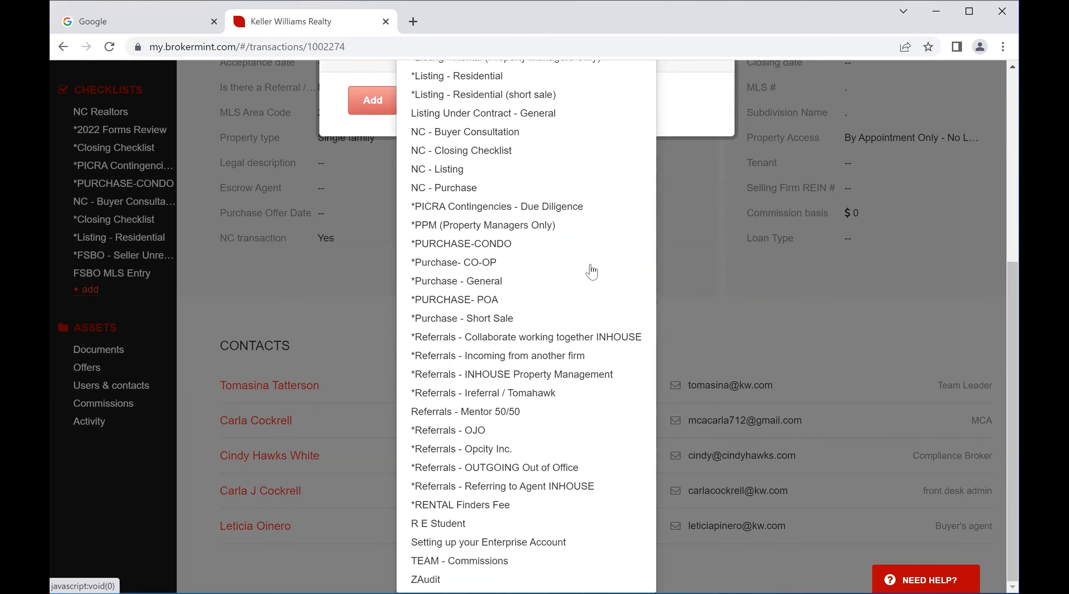
scroll(592, 272, "up", 6)
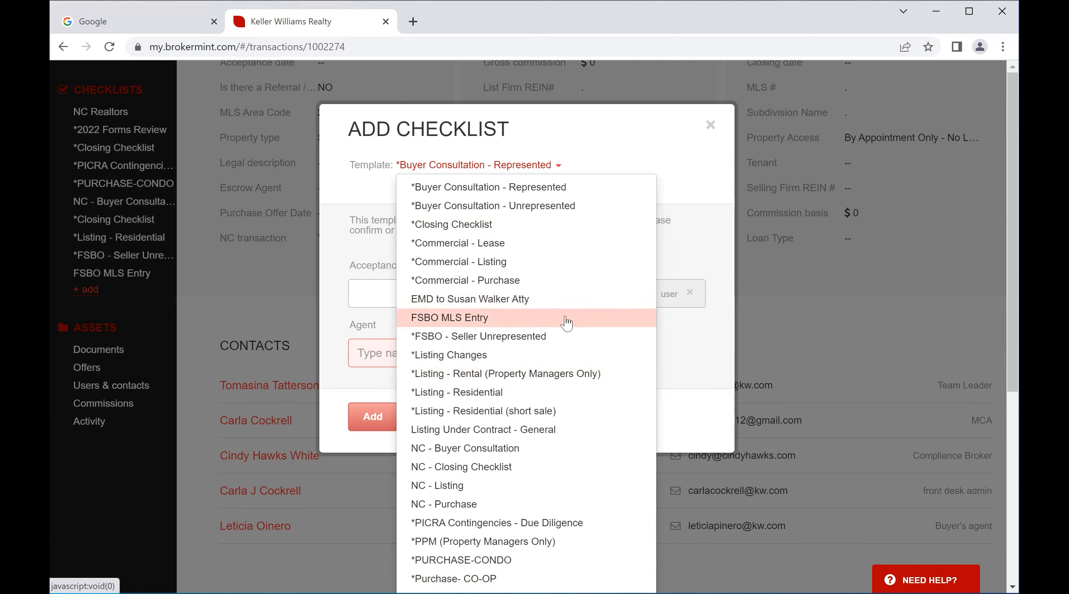
scroll(566, 324, "down", 6)
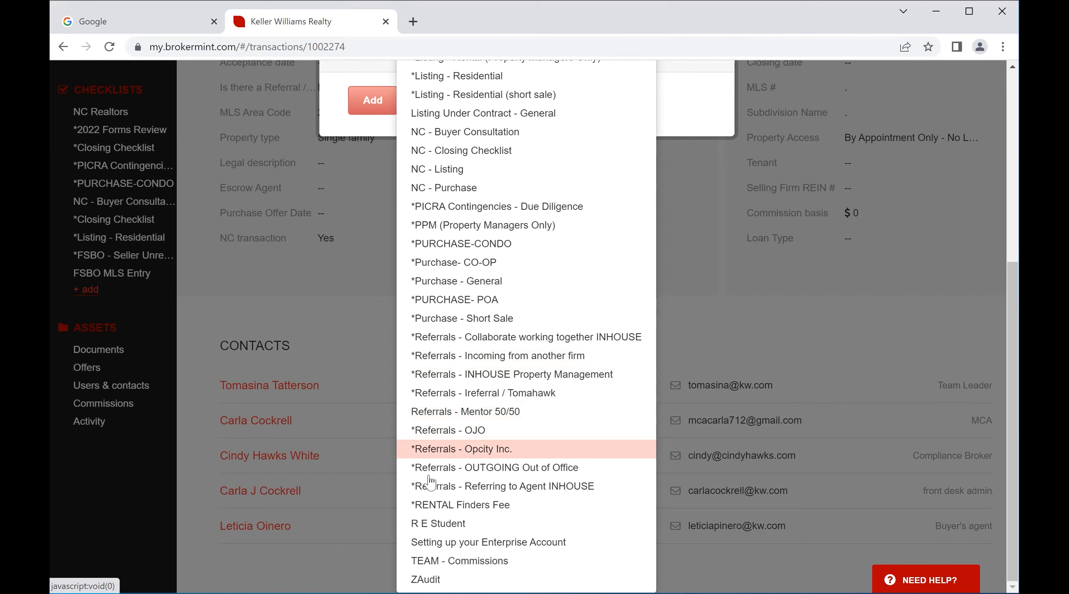
left_click(588, 469)
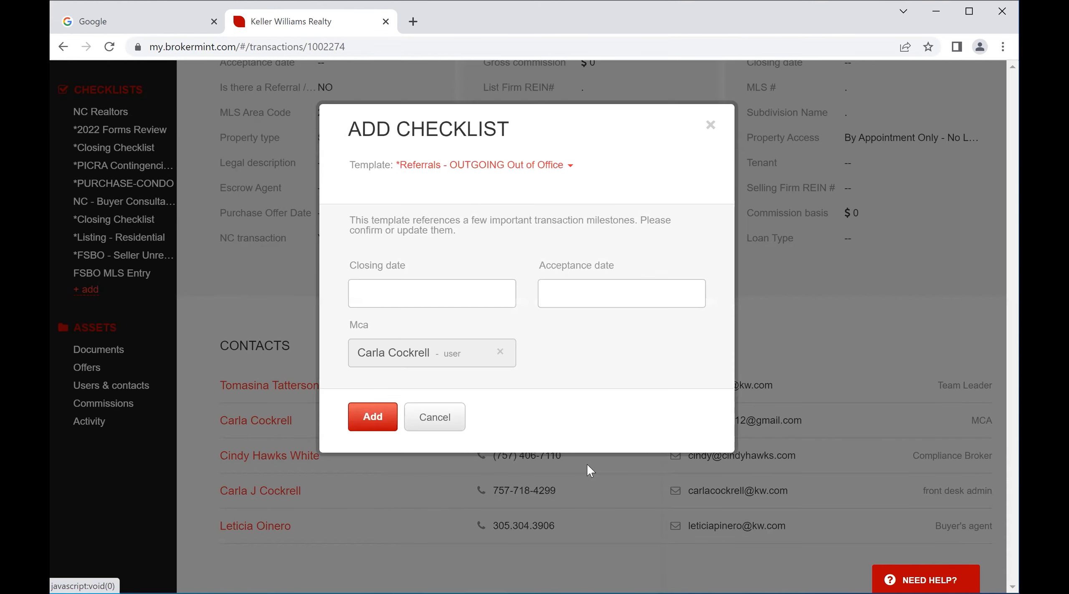
left_click(368, 421)
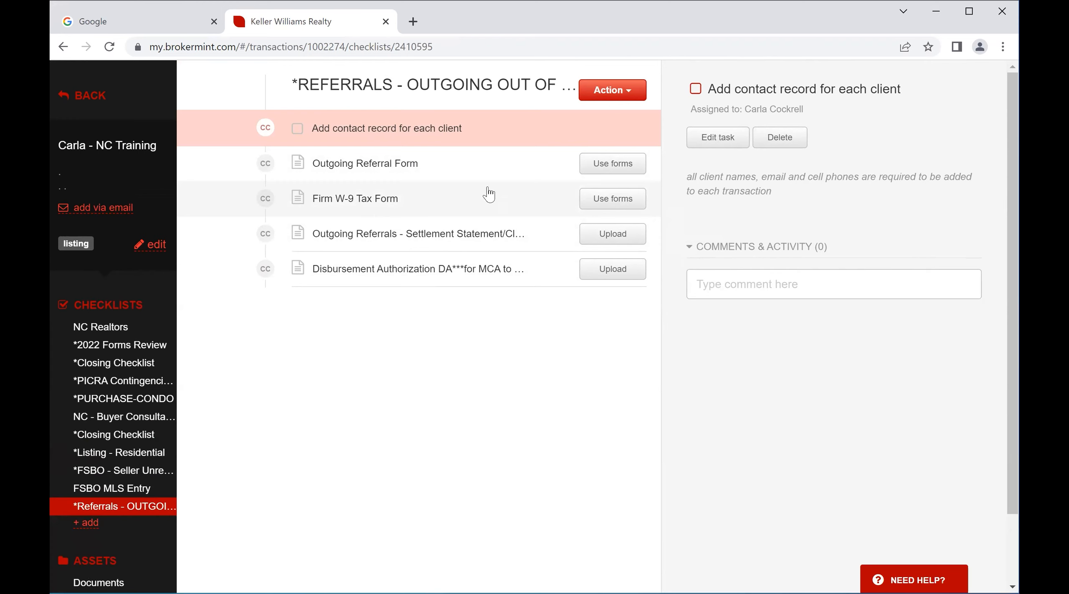
Prepare the Firm W-9 Tax Form package with Form W9.pdf from the company library and the prefilled team leader as signer
left_click(623, 204)
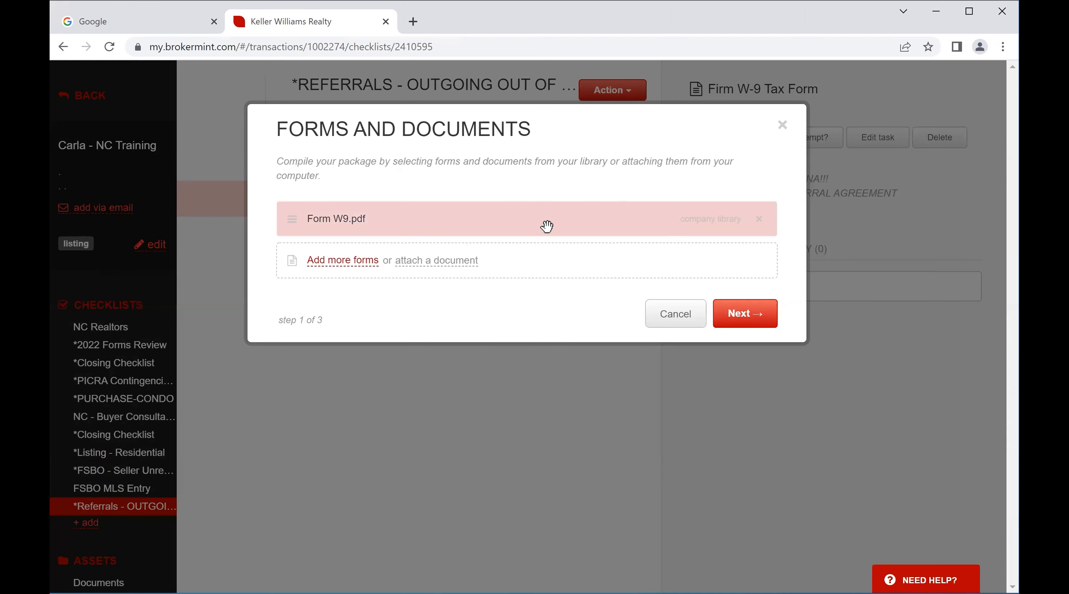
left_click(733, 317)
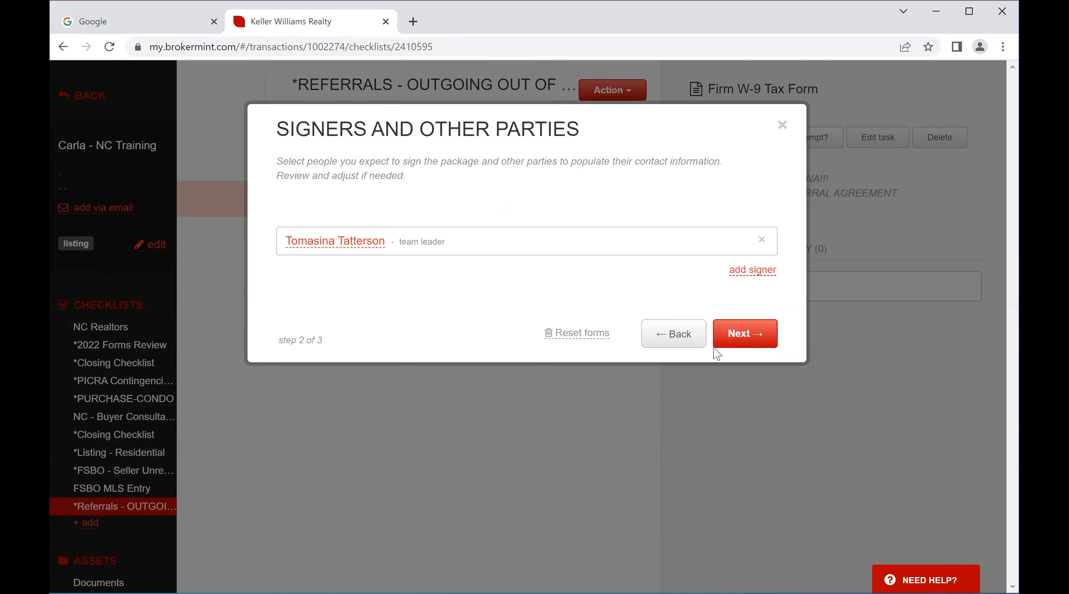
left_click(751, 335)
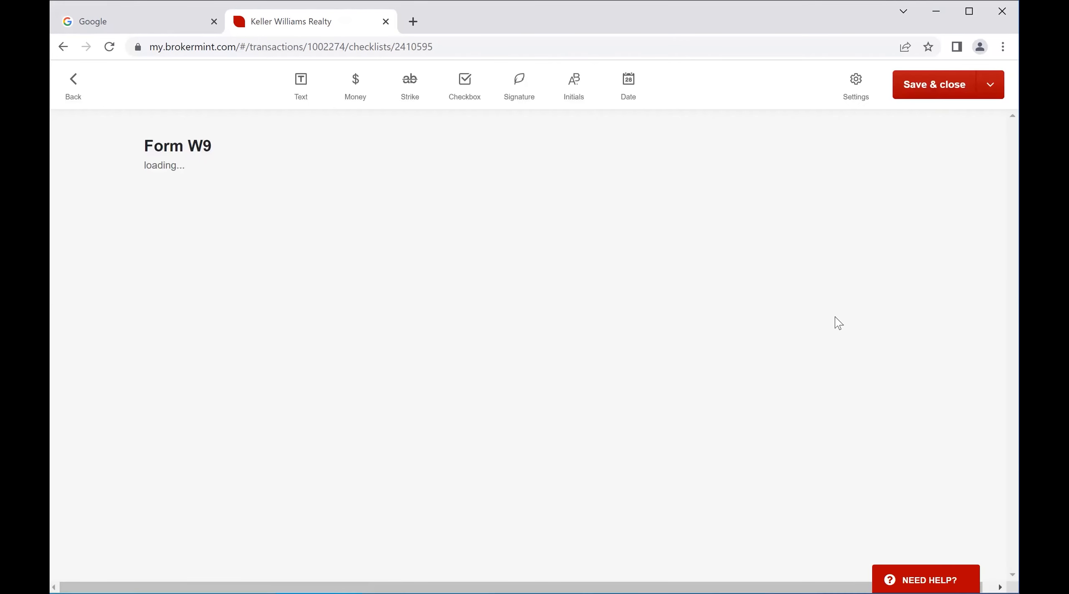
Review Form W9's signature and date fields and the eSign sending option, and save and close the form without sending it
scroll(397, 411, "down", 5)
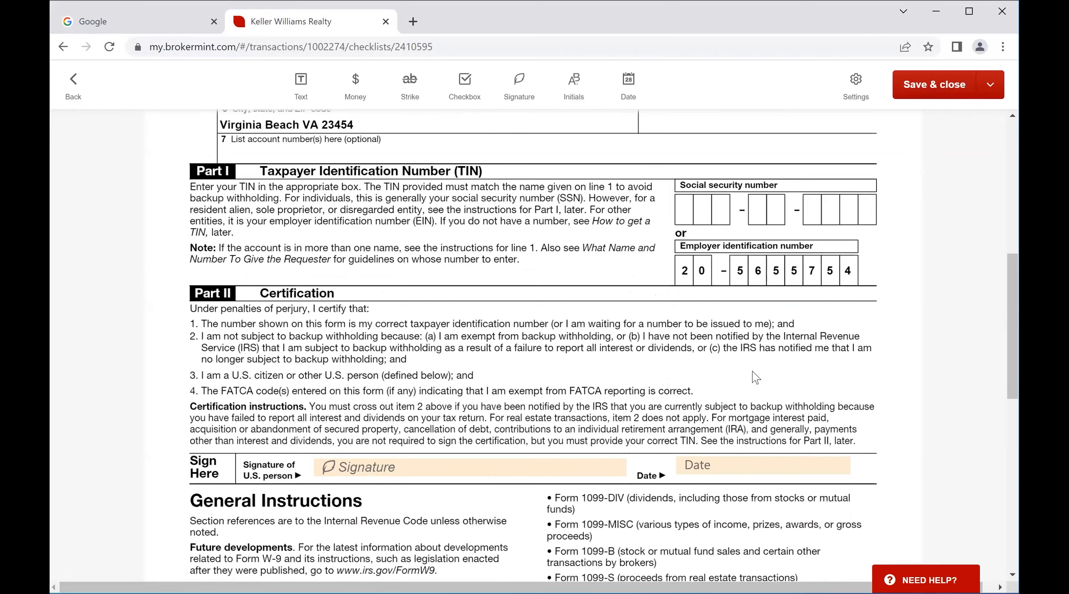
scroll(754, 375, "down", 3)
left_click(1001, 88)
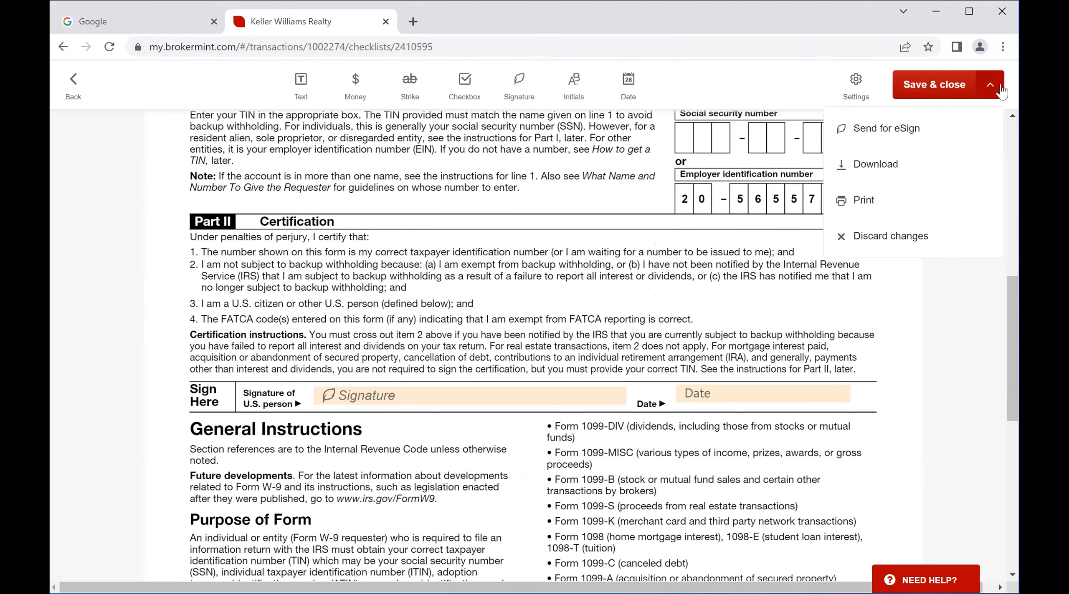
left_click(985, 88)
left_click(986, 89)
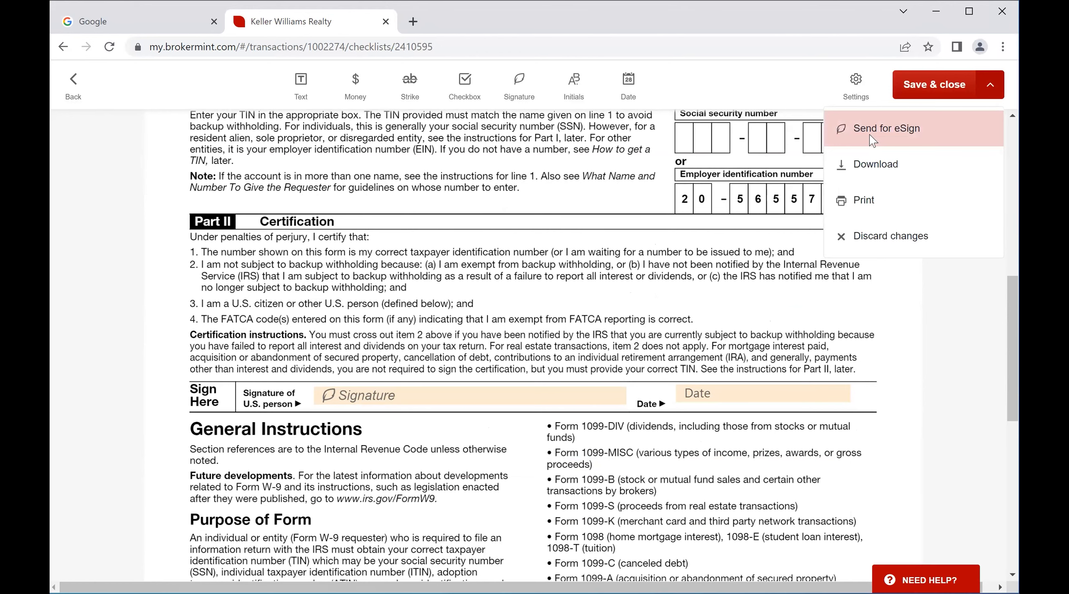
left_click(935, 84)
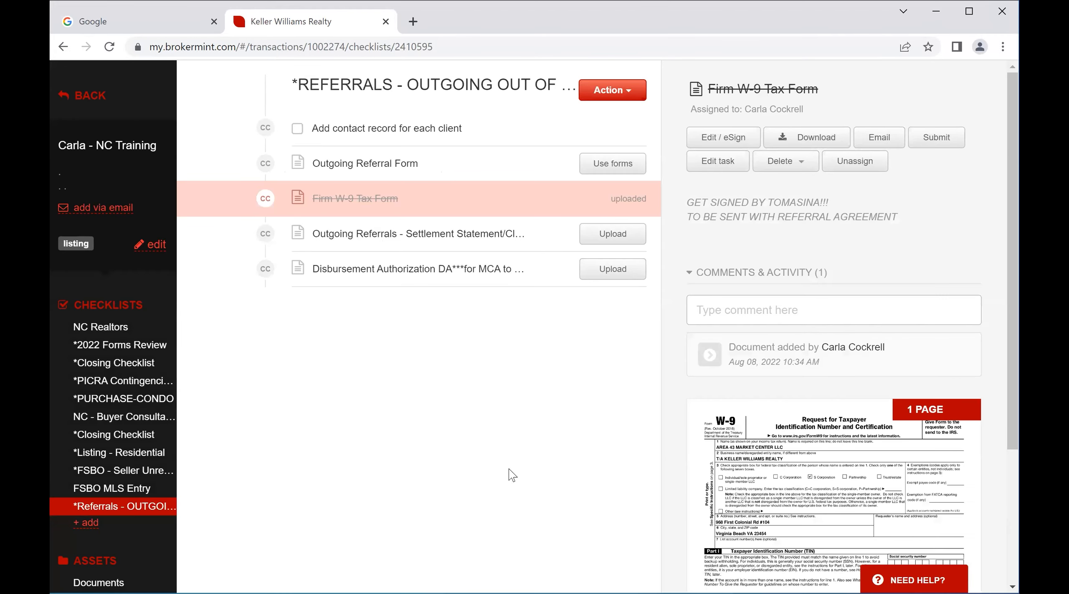
Look over the uploaded W-9 form's preview in the referral checklist and close the browser window
scroll(296, 482, "down", 4)
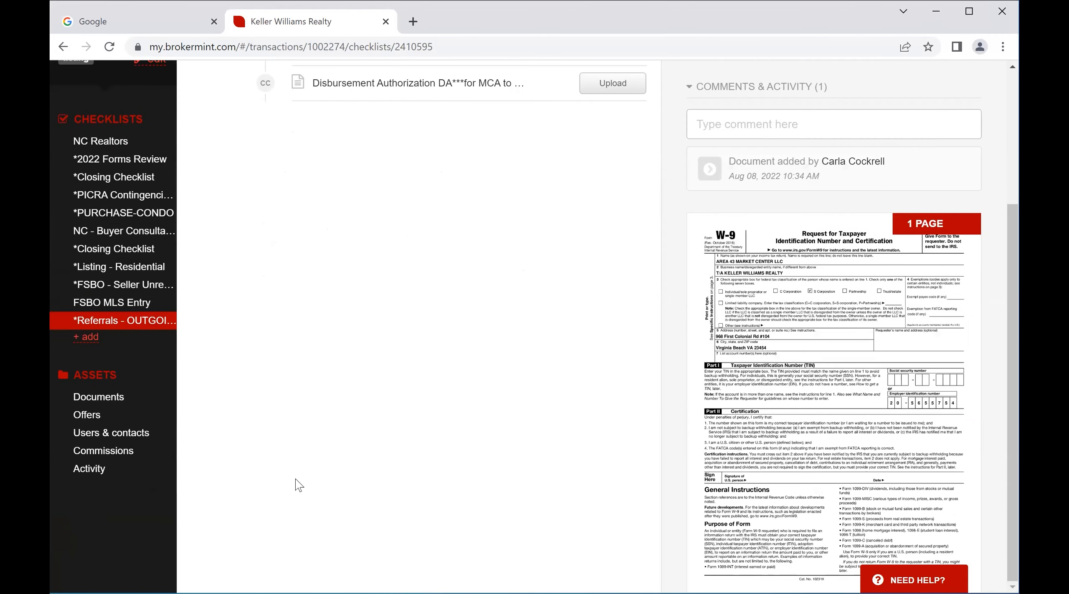
scroll(304, 480, "up", 4)
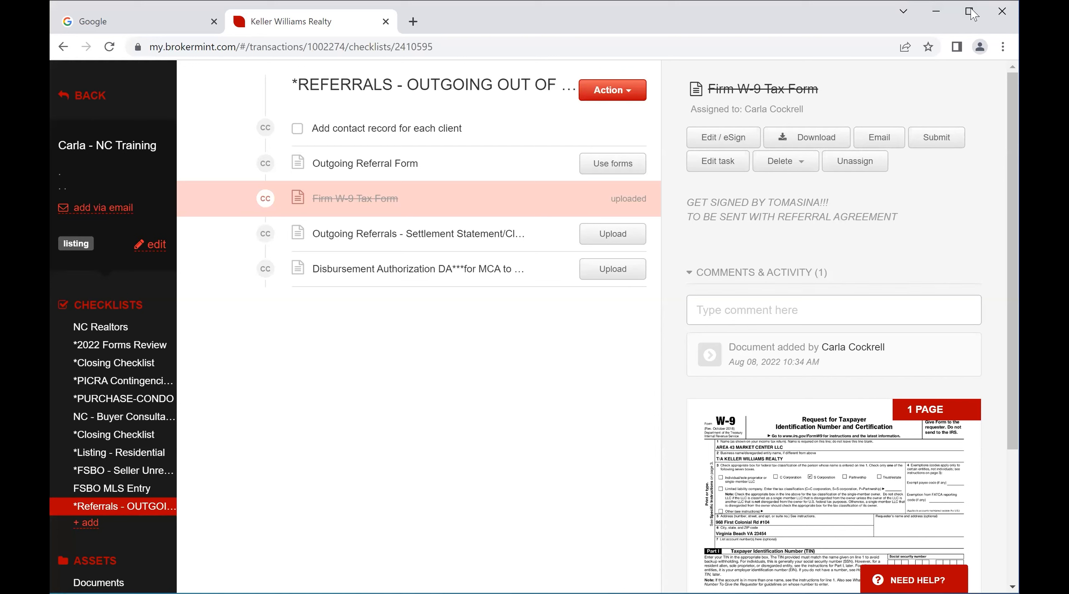
left_click(1003, 11)
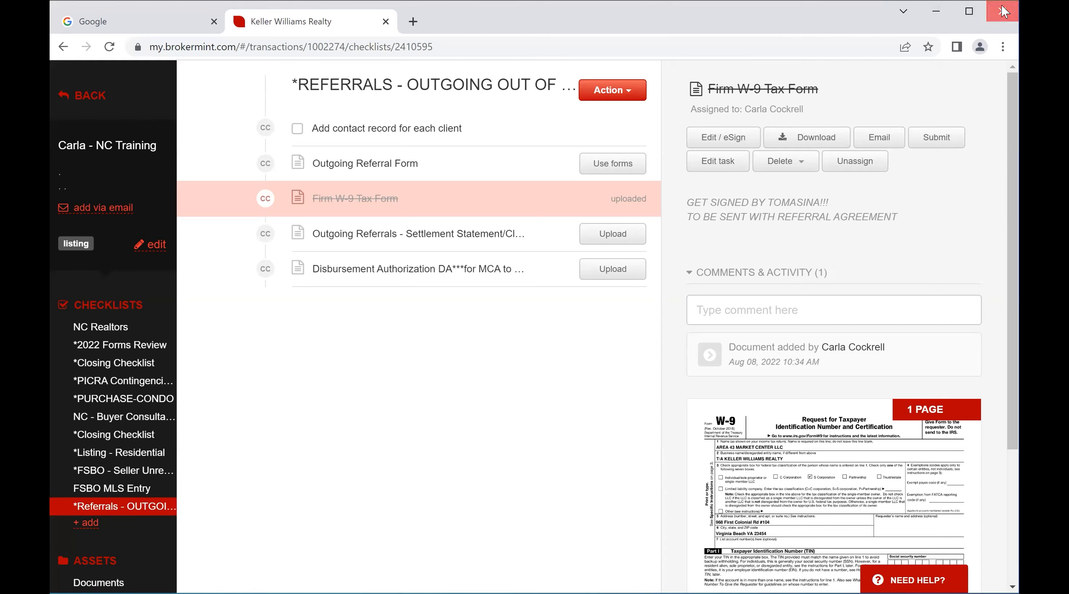